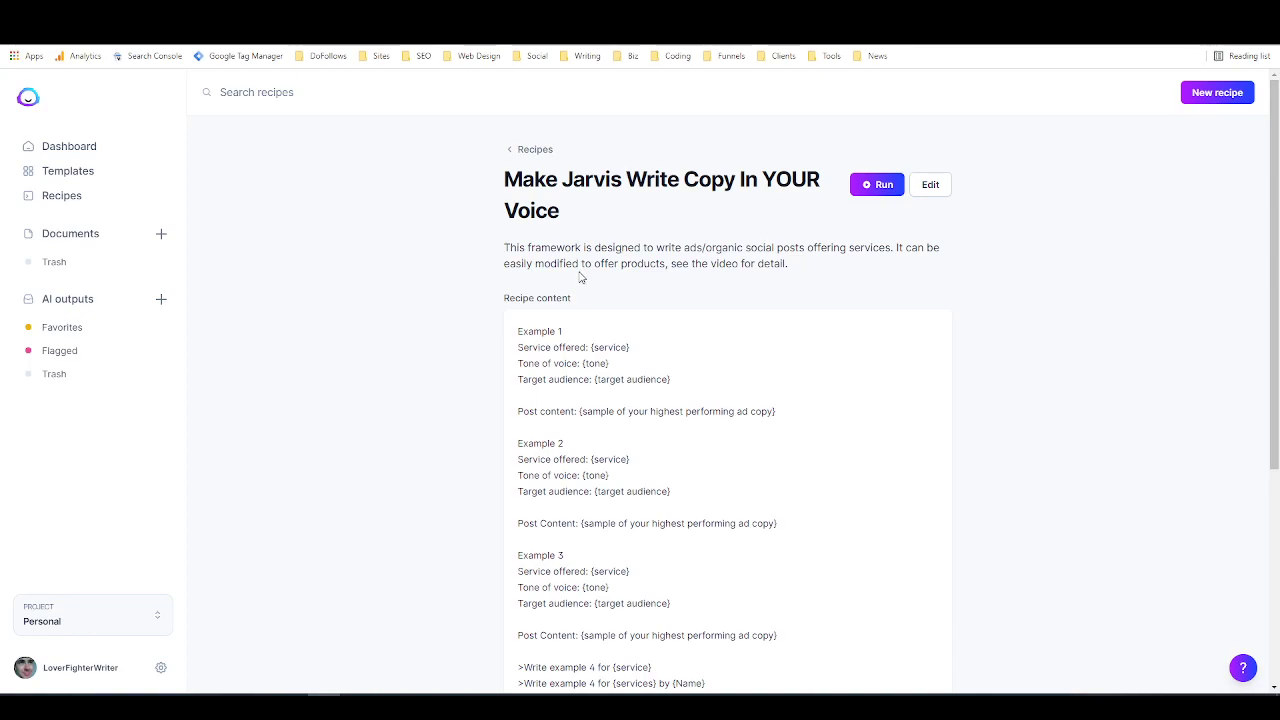
Step: Examine the recipe's example layout: service offered, tone, target audience and post content placeholders, plus the commands for writing Example 4
scroll(720, 290, "down", 2)
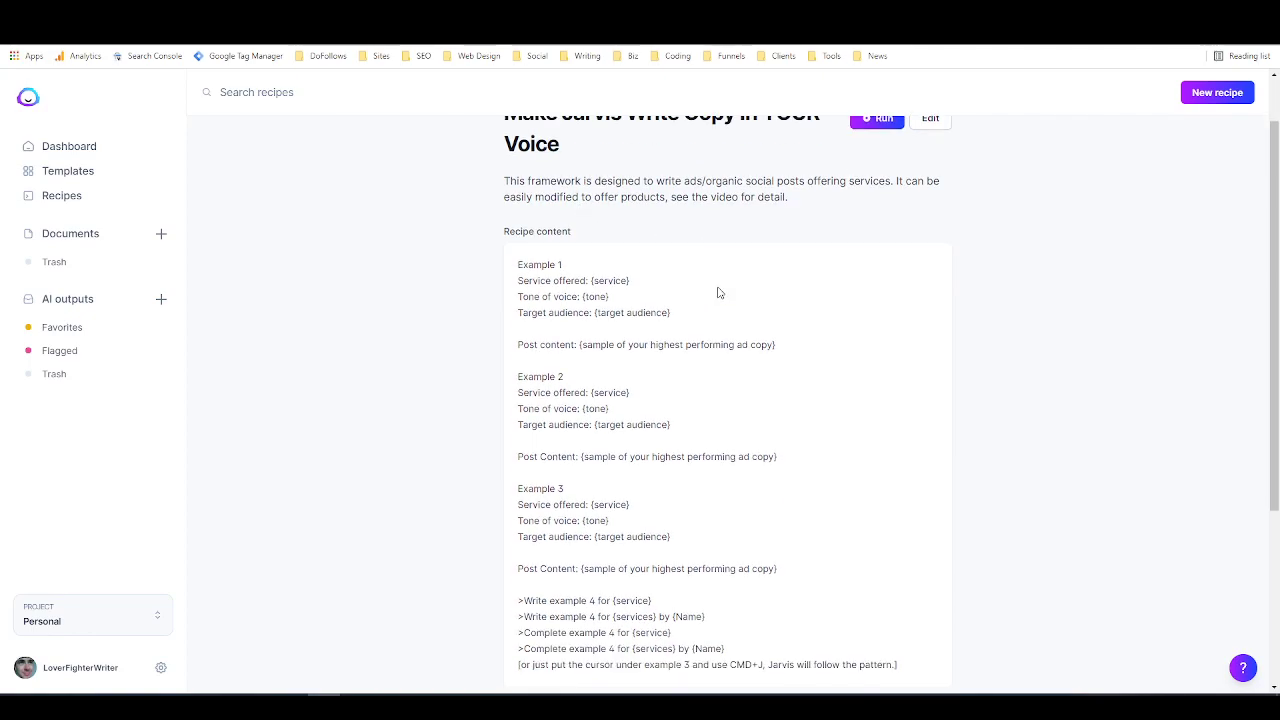
scroll(718, 292, "up", 1)
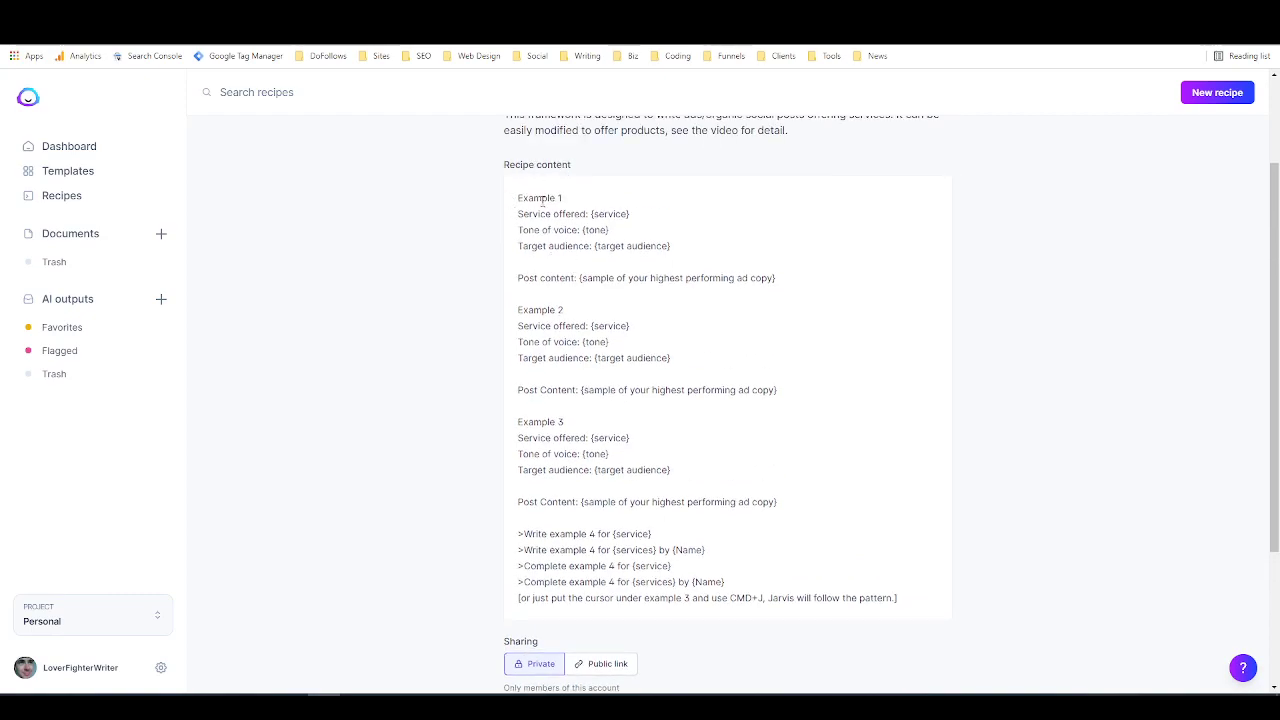
left_click_drag(591, 214, 628, 214)
left_click(628, 214)
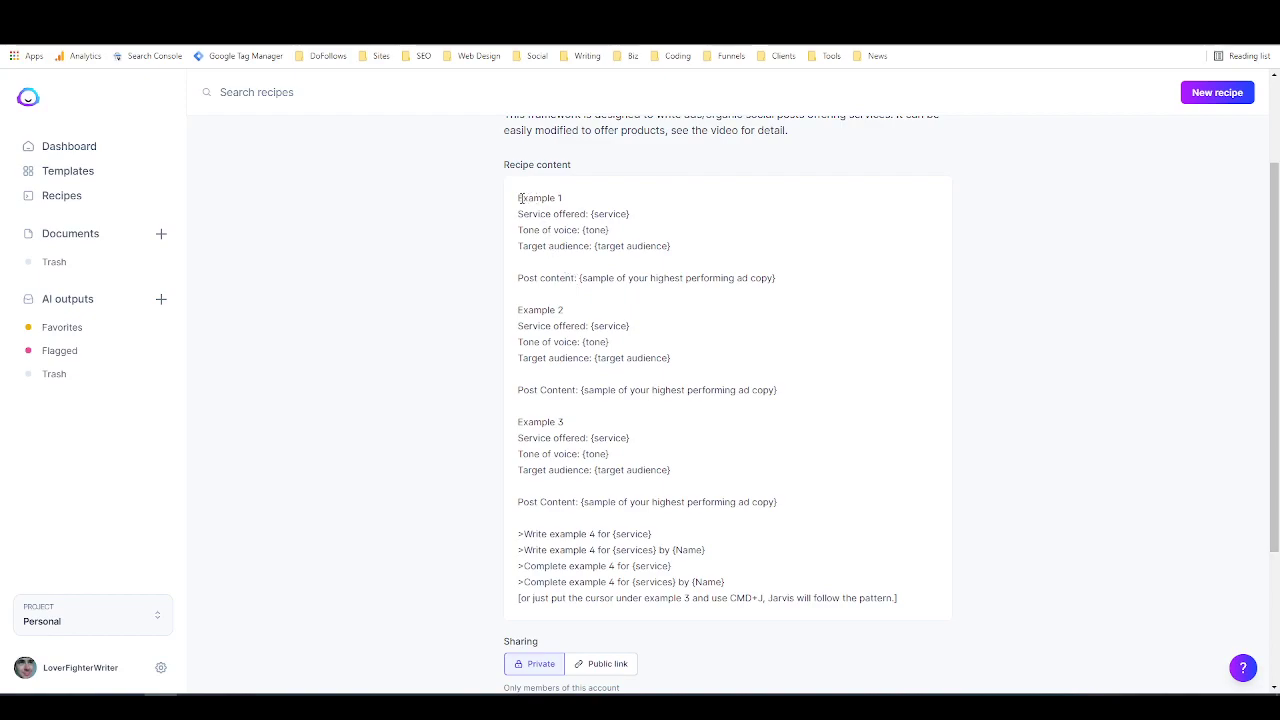
left_click_drag(517, 201, 562, 200)
left_click(640, 206)
left_click_drag(518, 214, 630, 215)
left_click(591, 214)
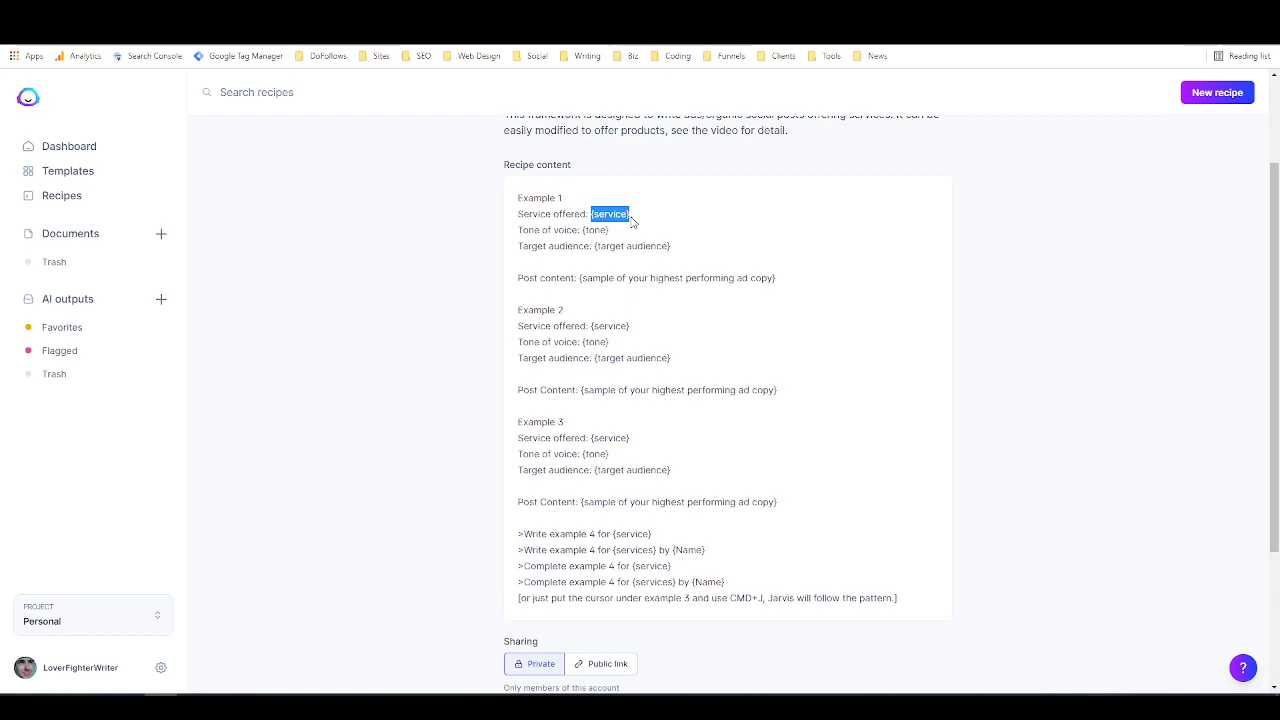
left_click(631, 221)
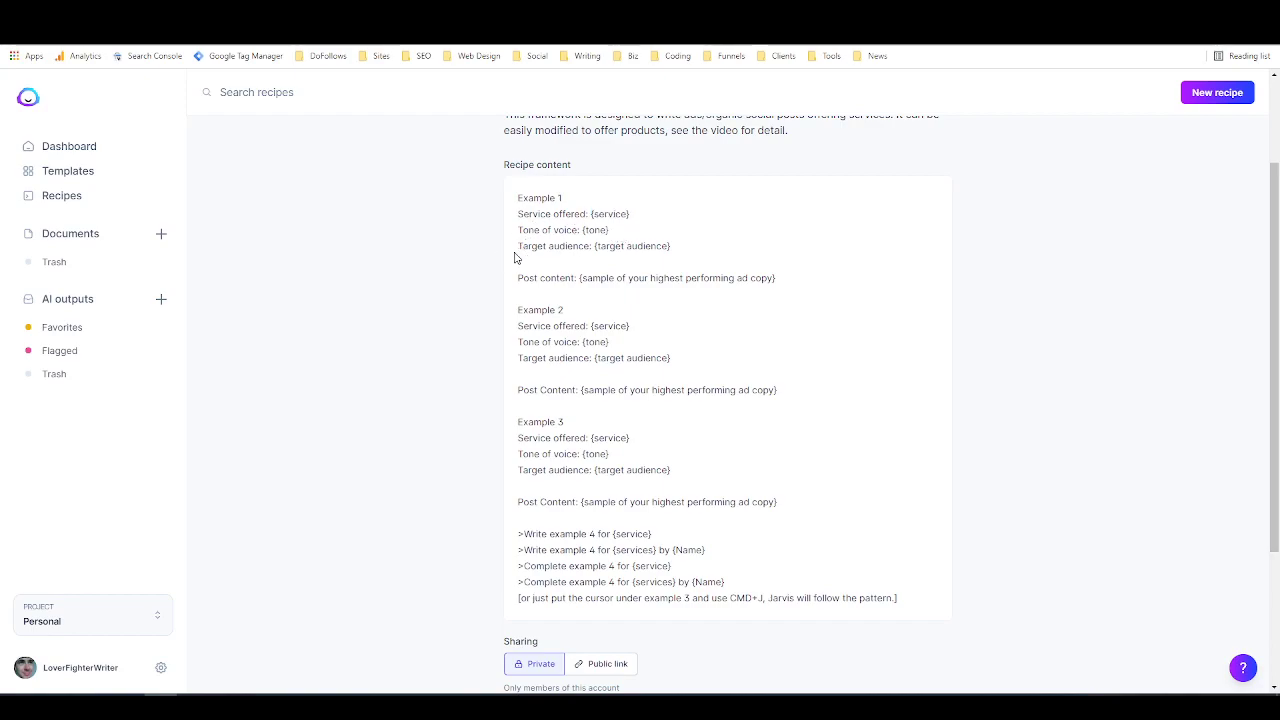
left_click_drag(597, 249, 664, 249)
left_click(679, 252)
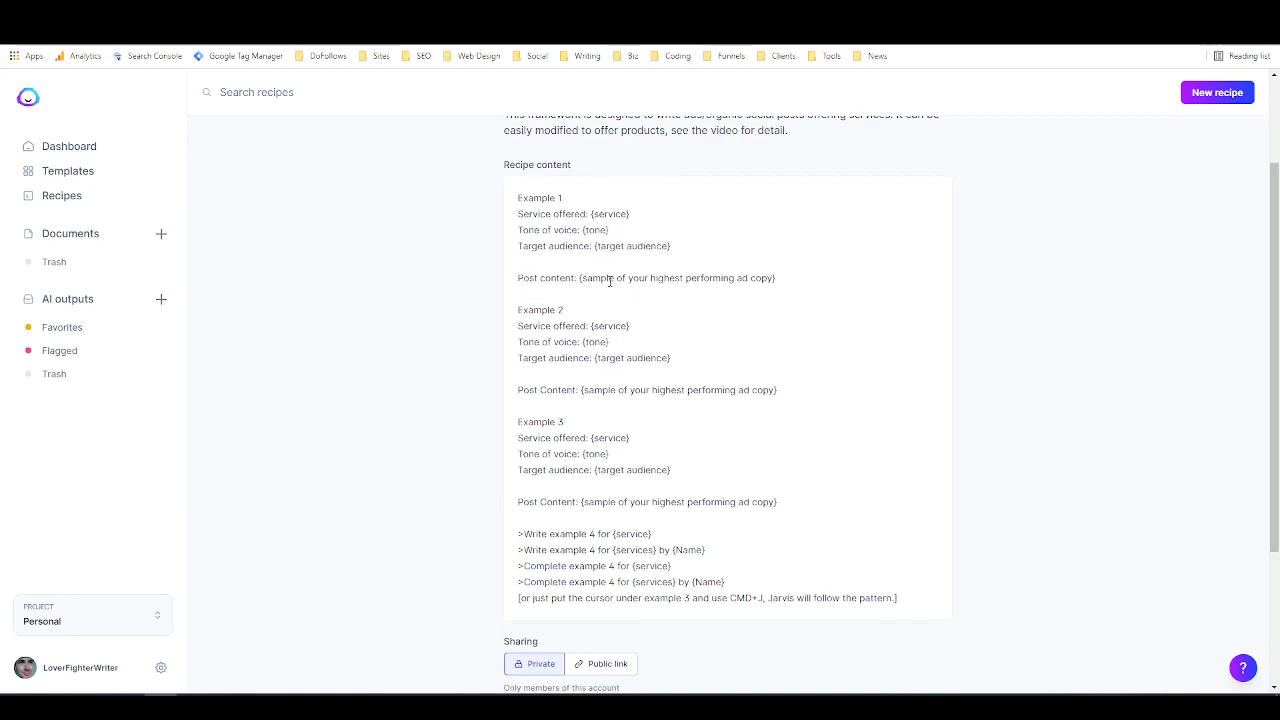
left_click_drag(587, 278, 768, 277)
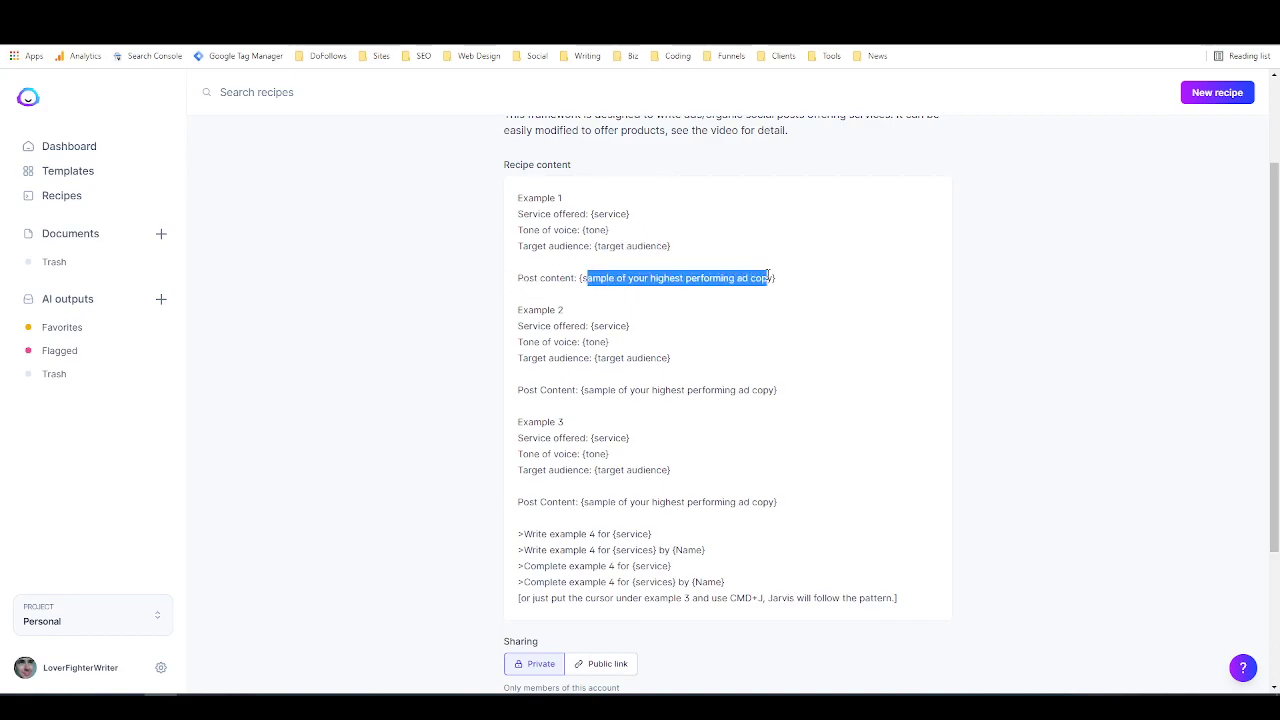
left_click(768, 277)
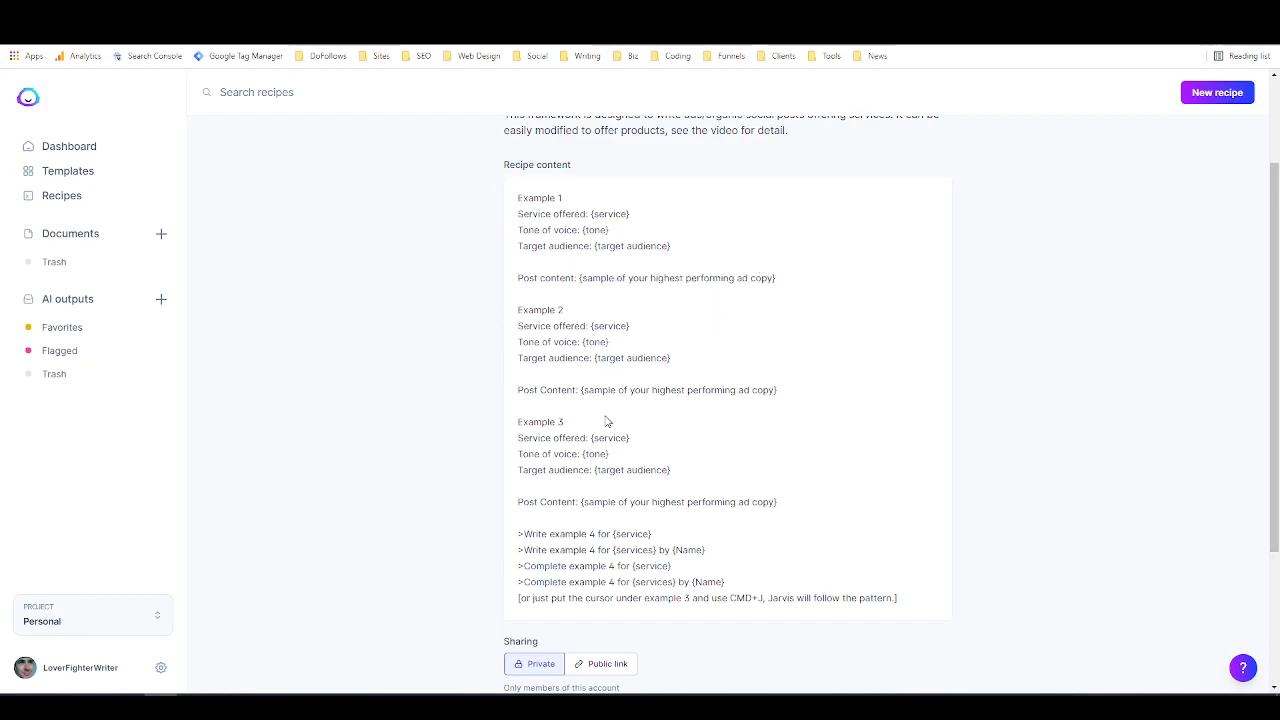
scroll(606, 421, "down", 2)
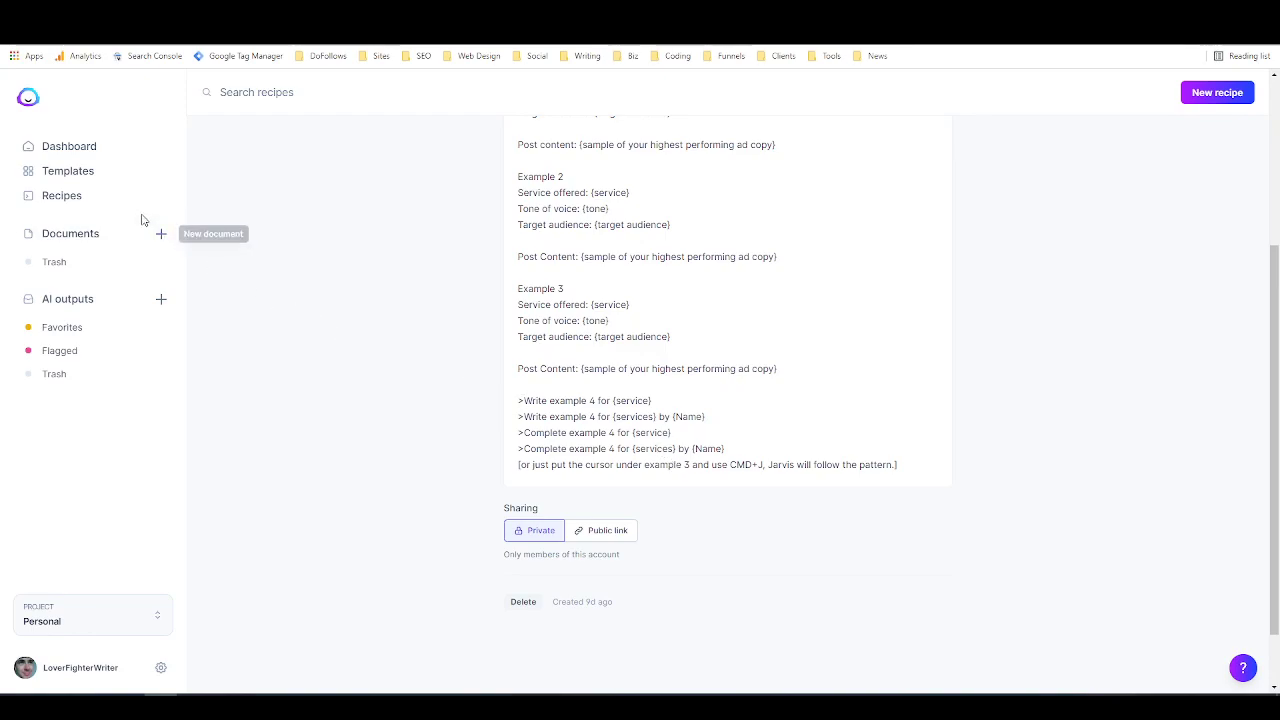
Step: Open the Facebook Ad Generator document from the saved documents
left_click(82, 234)
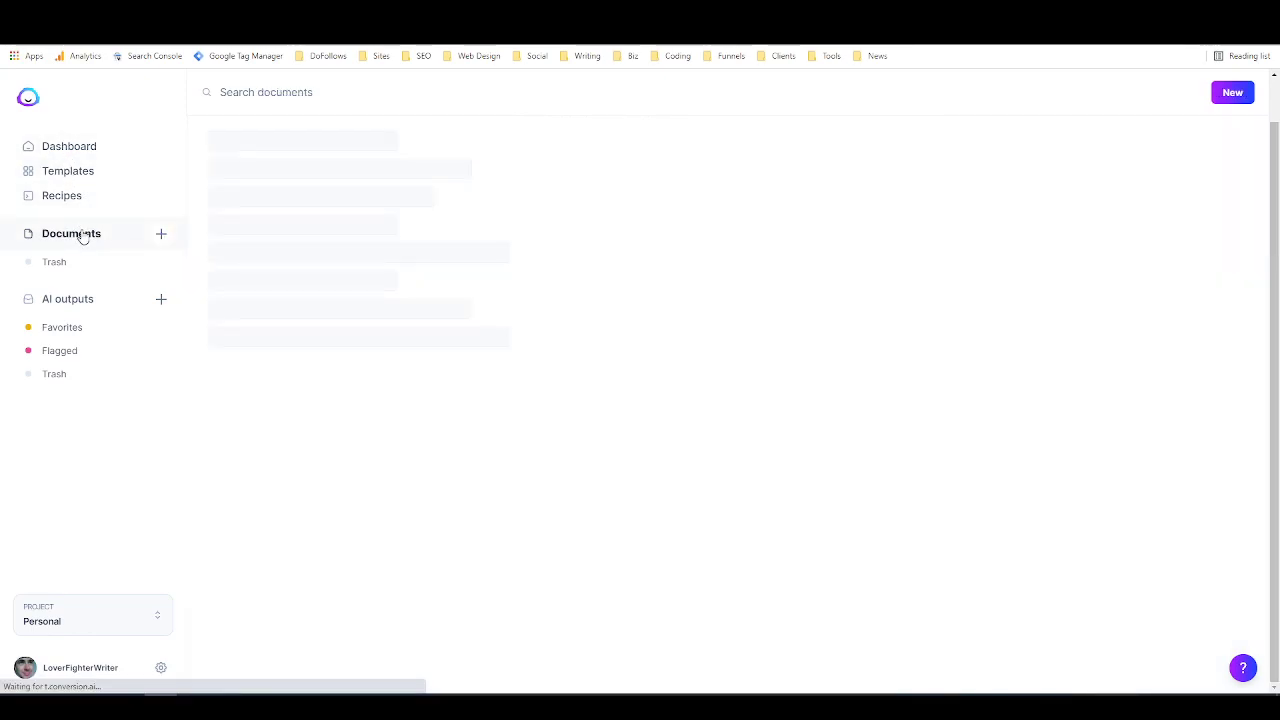
scroll(340, 272, "up", 3)
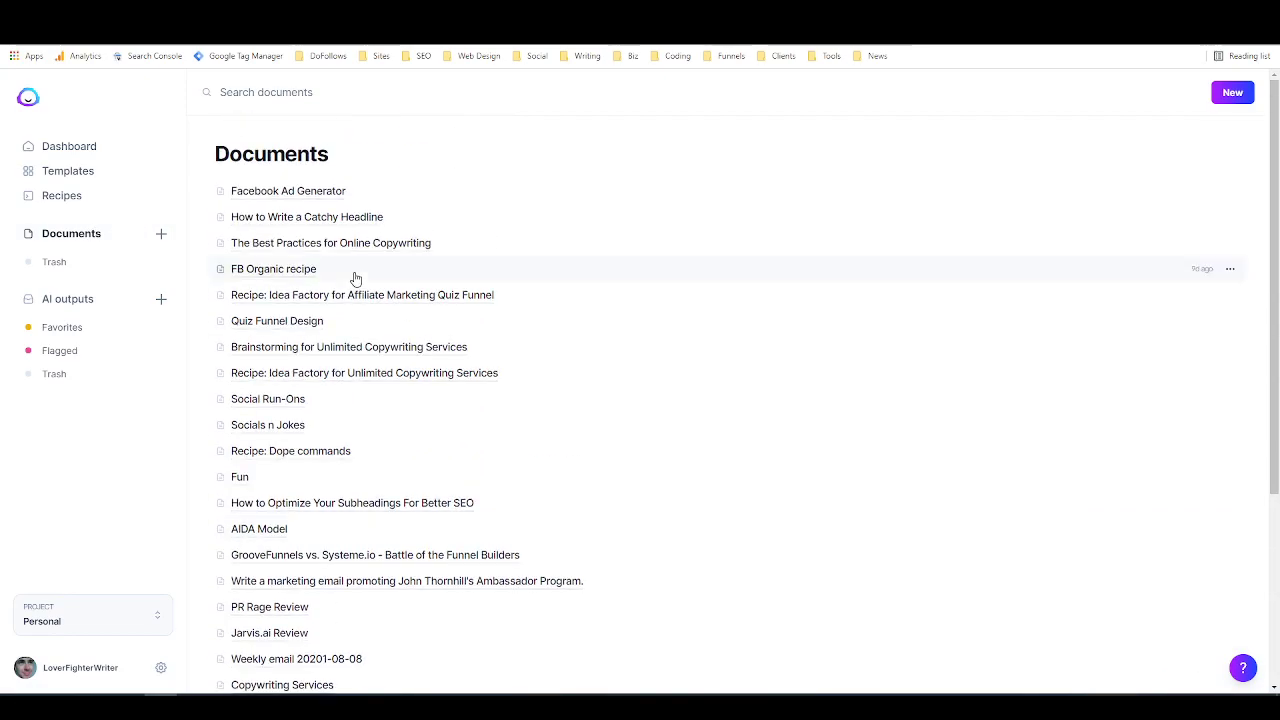
left_click(275, 192)
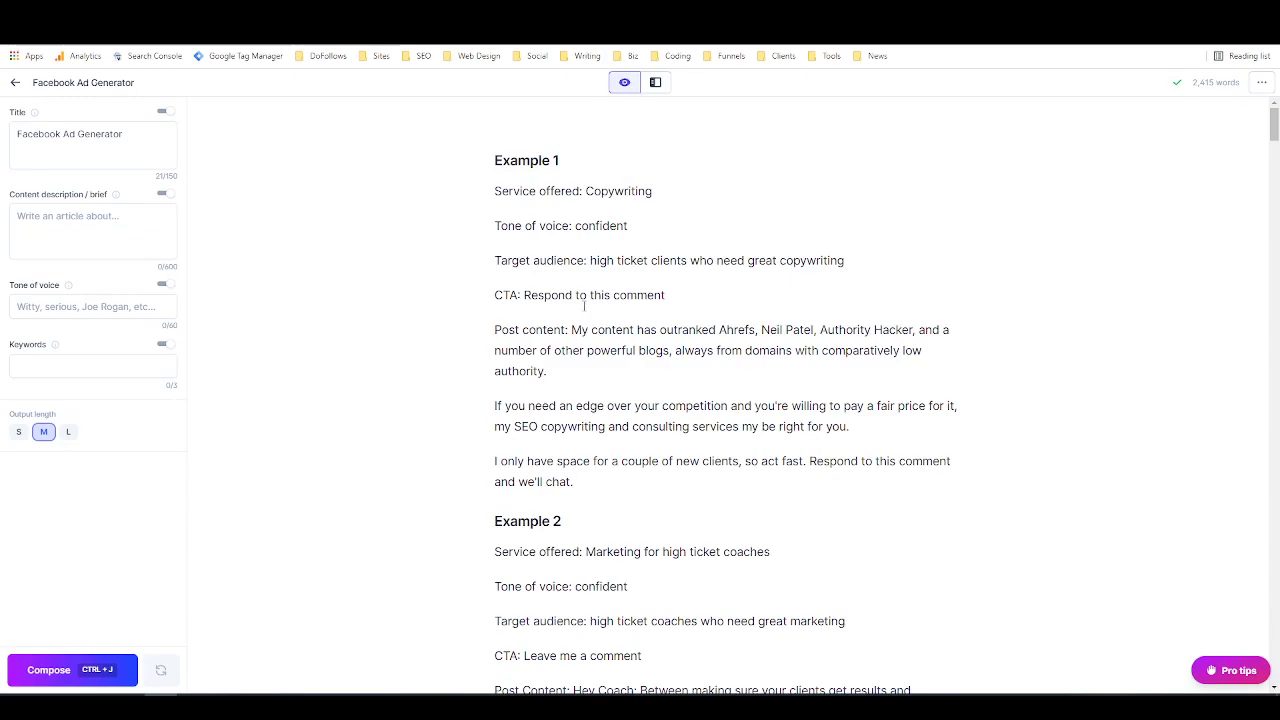
Step: Insert several blank lines in the empty area below the Example 4 line, following the three filled-in examples
scroll(563, 230, "down", 6)
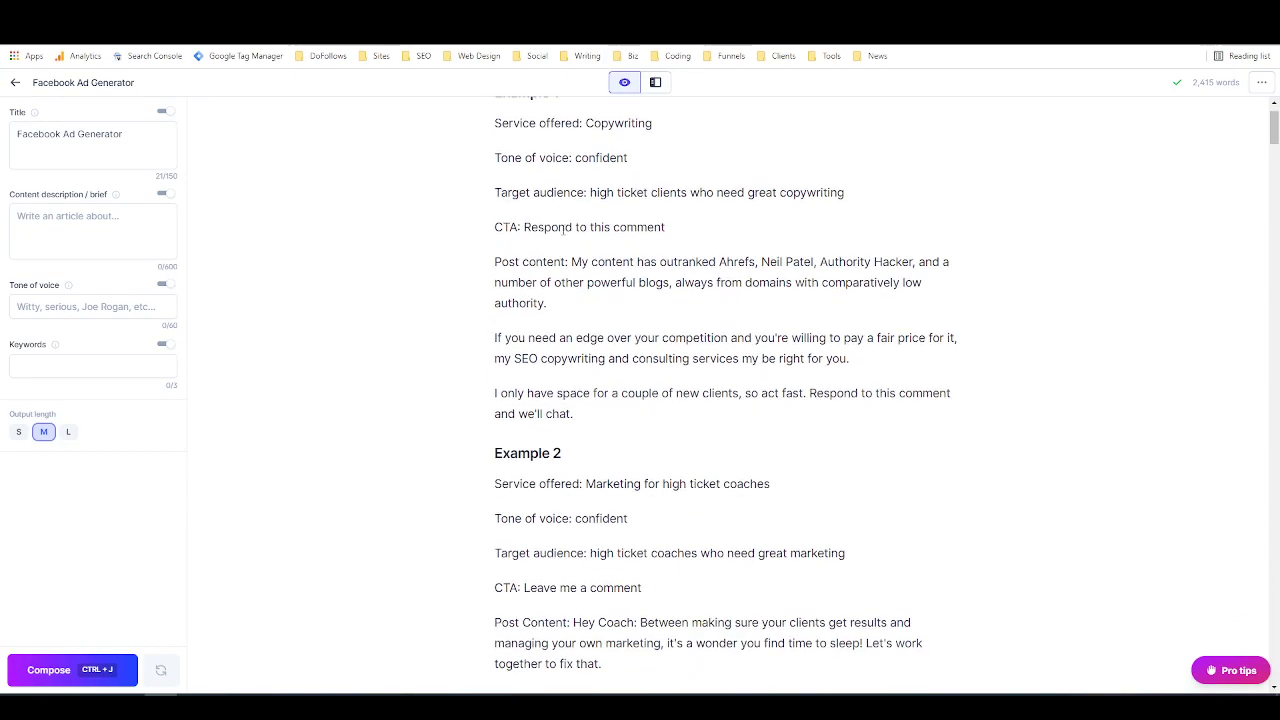
scroll(563, 230, "down", 4)
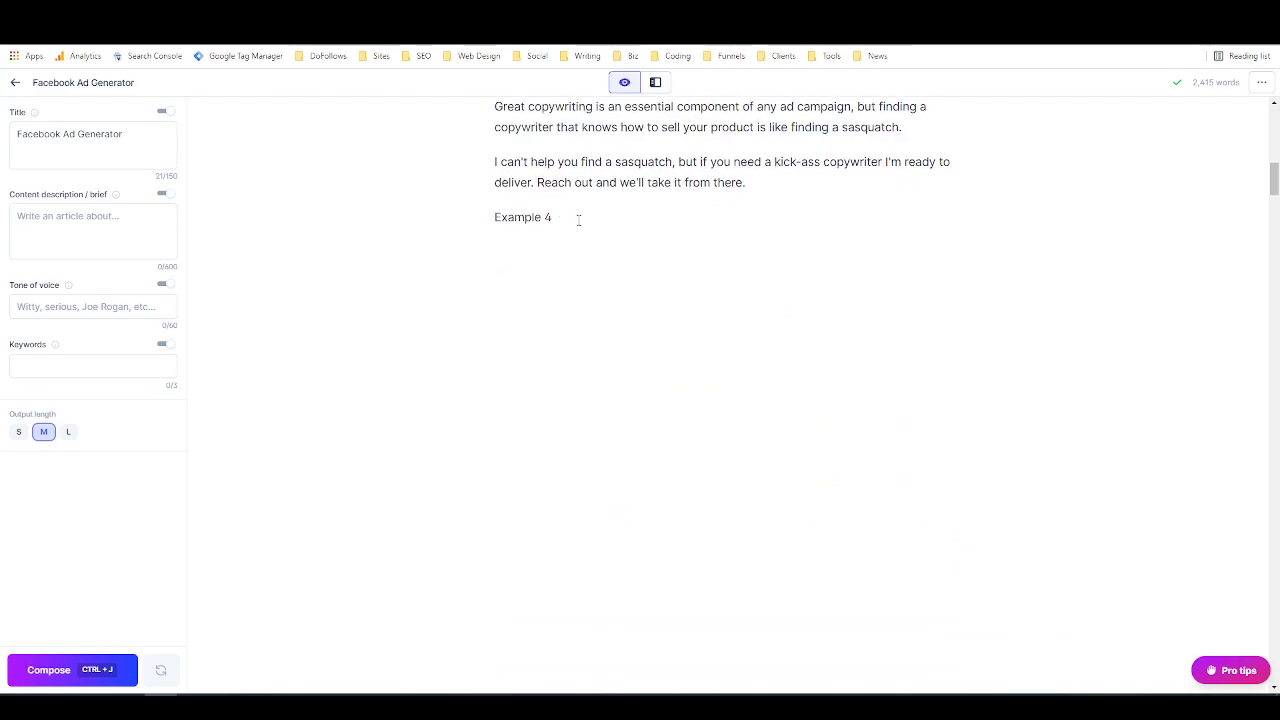
scroll(578, 220, "down", 1)
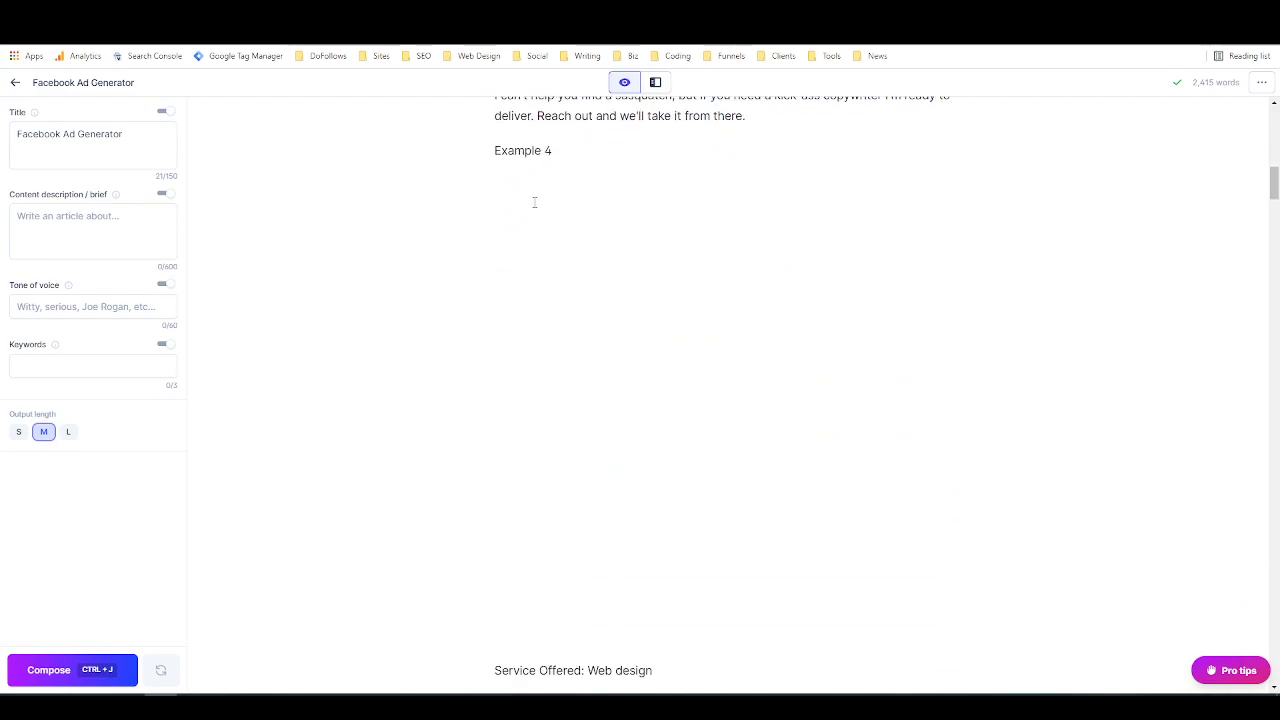
left_click(495, 242)
key("Return")
key("Return")
key("Return")
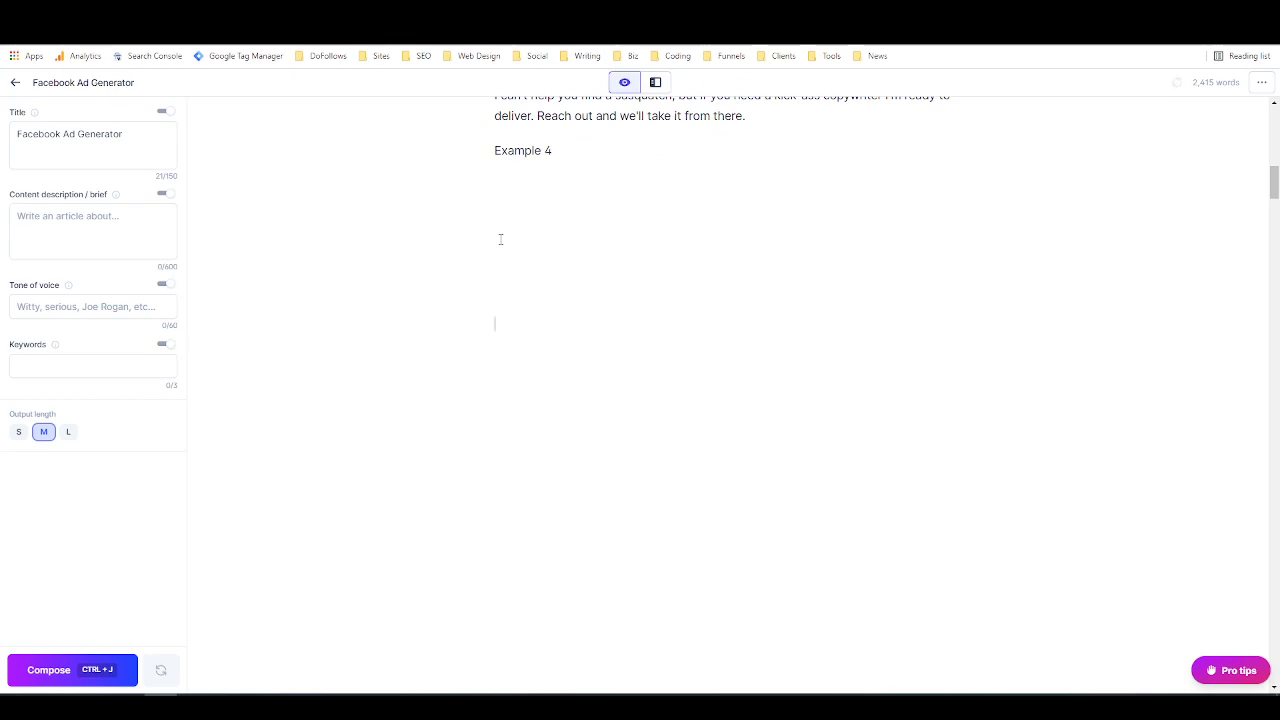
scroll(502, 237, "down", 1)
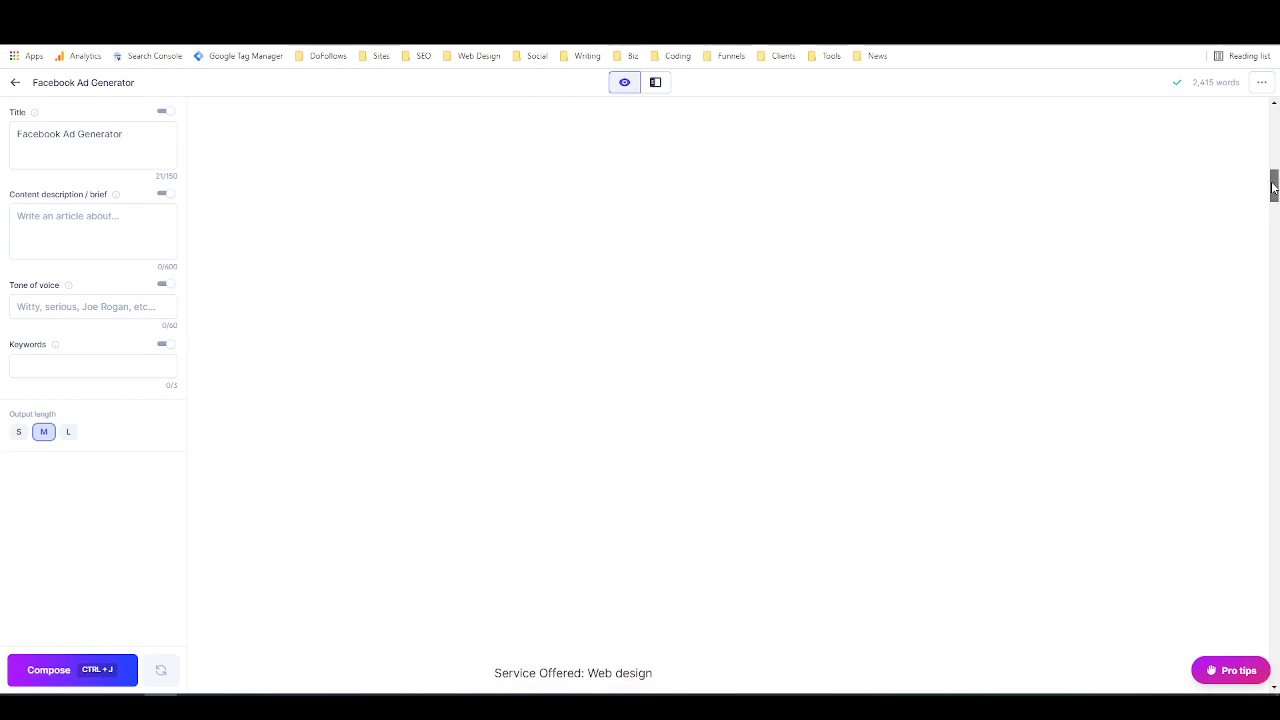
Step: Format the "Example 4" line as a level 2 heading
scroll(494, 270, "up", 1)
left_click_drag(552, 108, 494, 108)
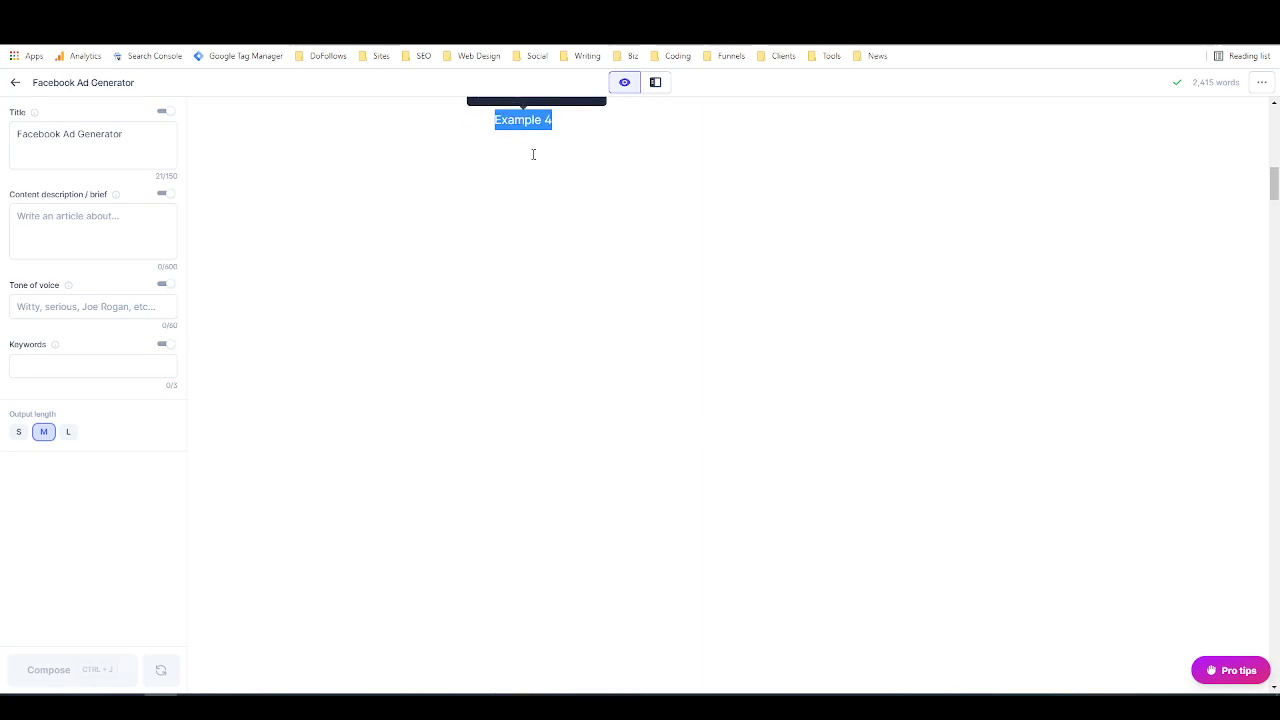
scroll(530, 145, "up", 1)
left_click(499, 137)
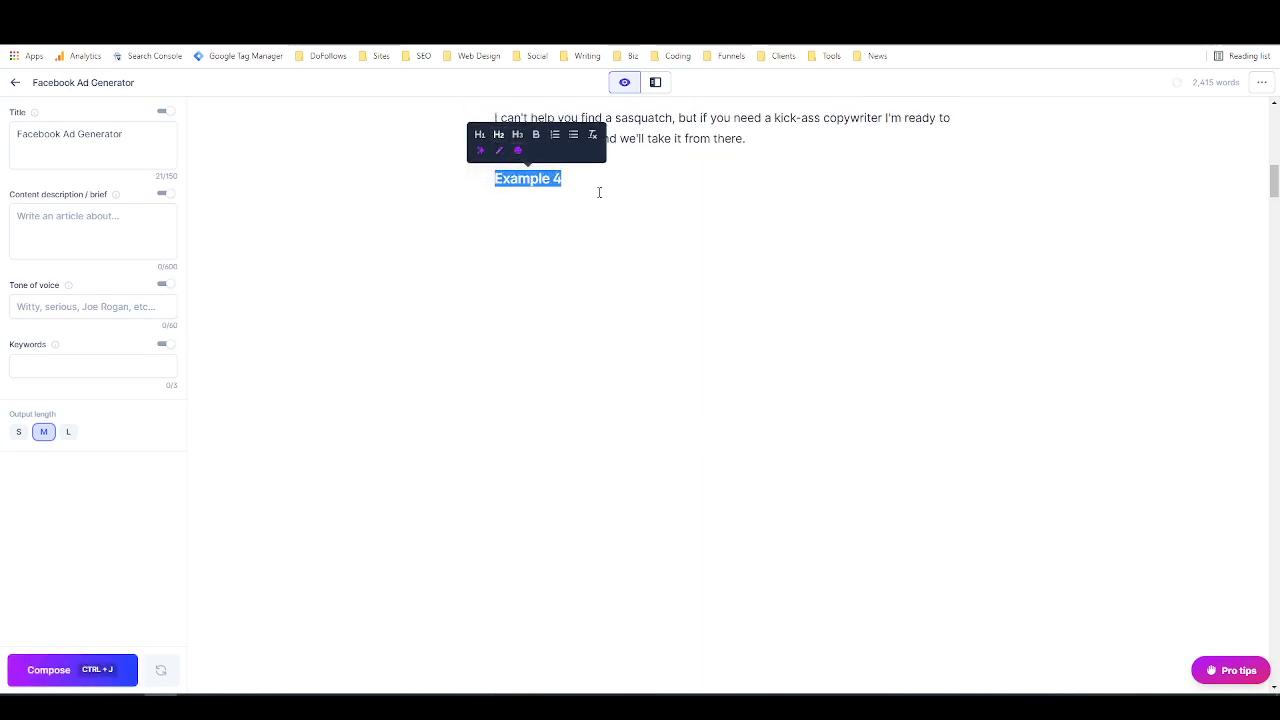
Step: Add the line "Service offered: web design" directly under the Example 4 heading
scroll(600, 194, "down", 1)
left_click(600, 194)
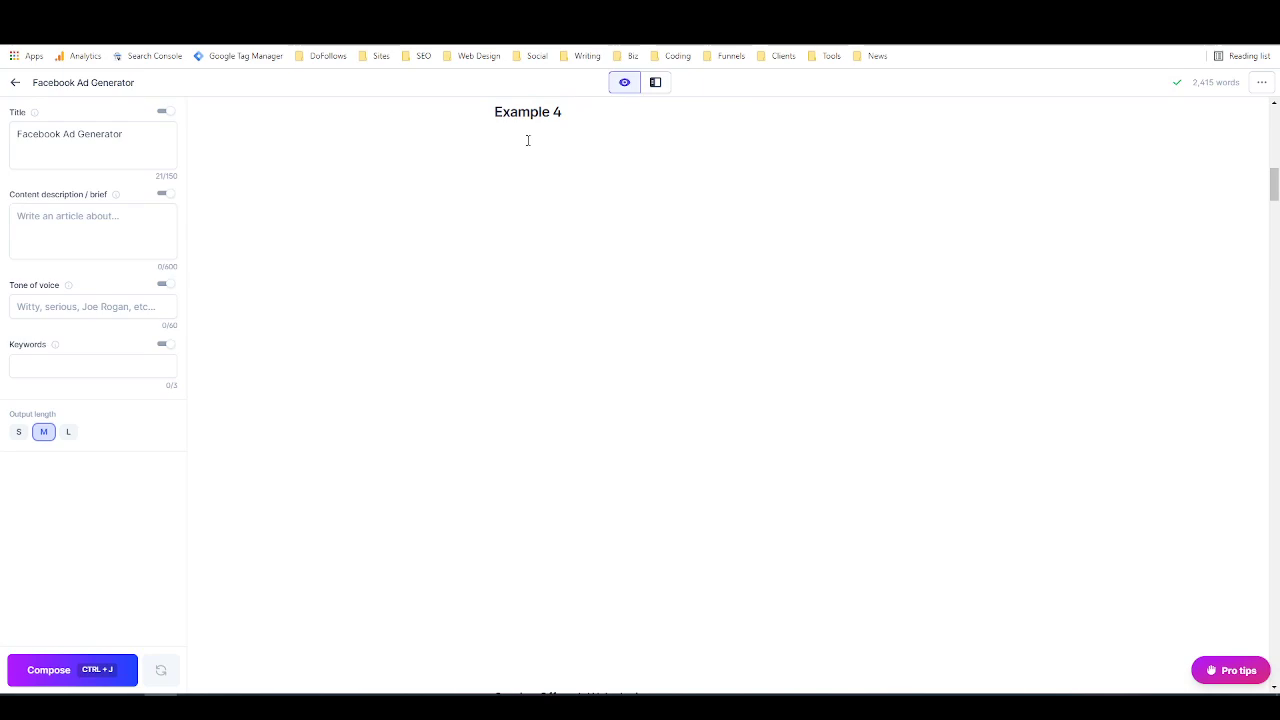
scroll(591, 192, "up", 5)
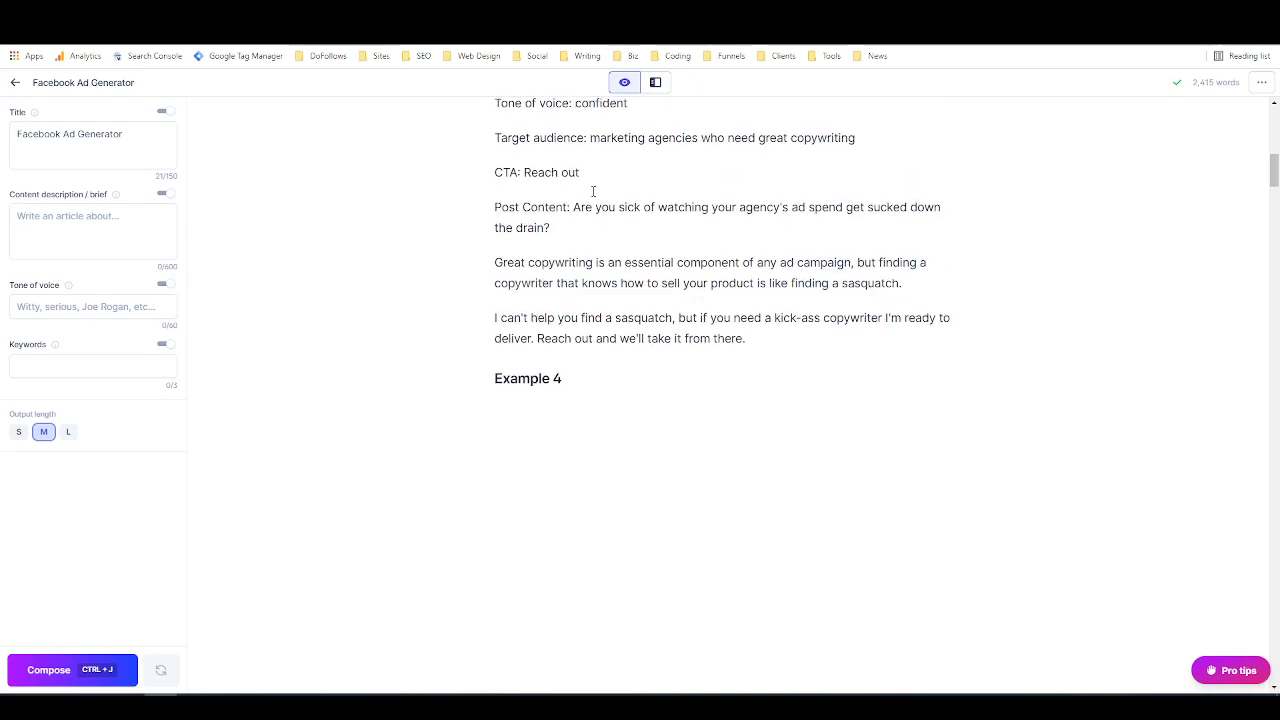
scroll(600, 200, "down", 3)
scroll(603, 213, "down", 2)
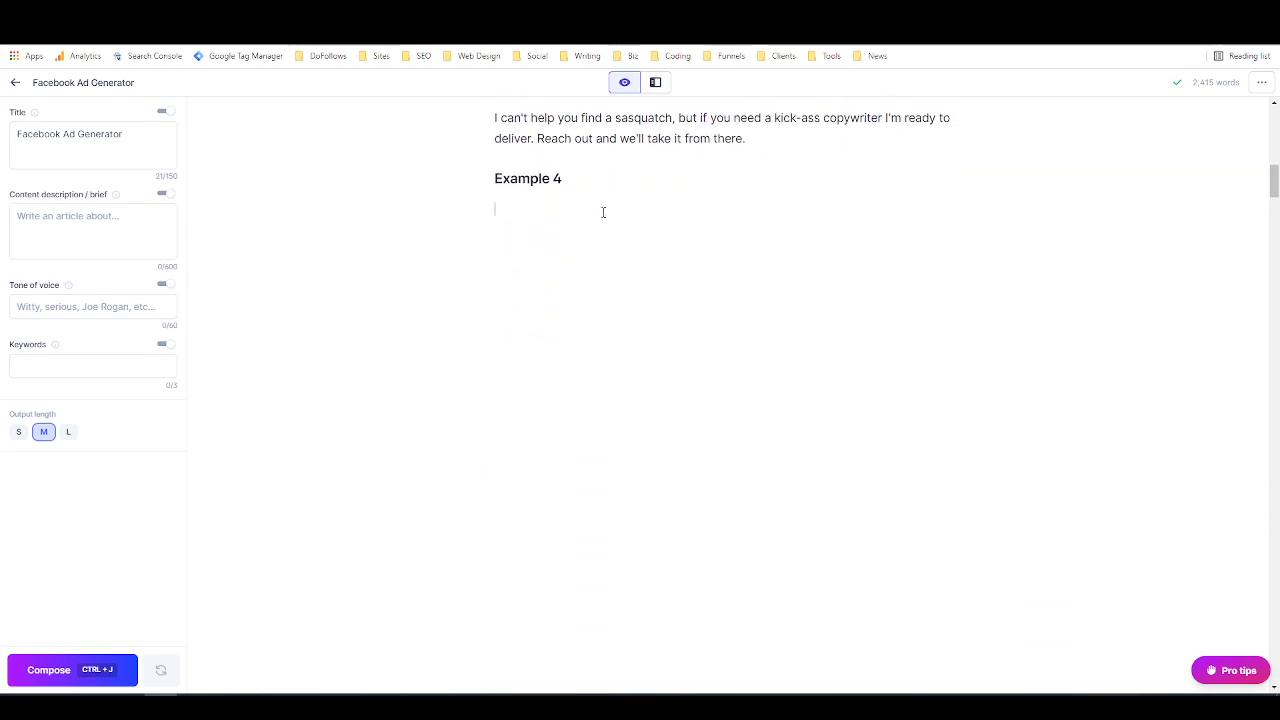
scroll(600, 200, "down", 1)
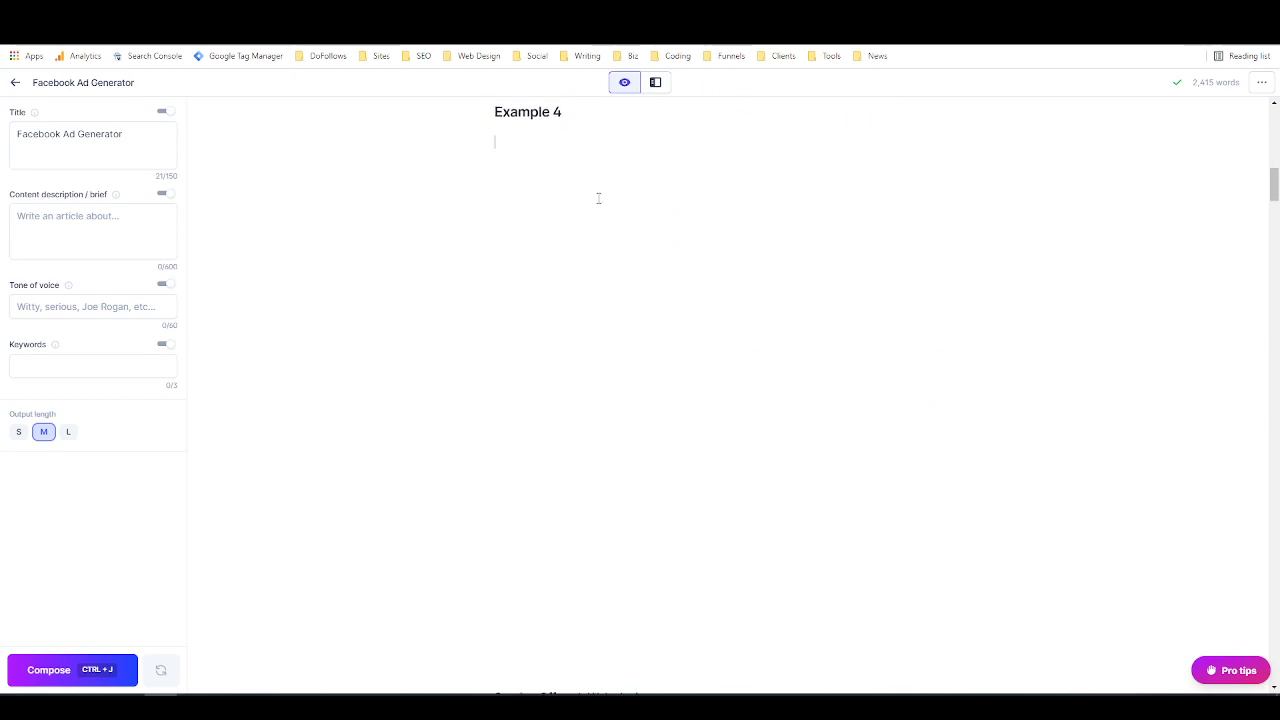
type("Service offered: webd")
key("BackSpace")
type("design")
Step: Add a new line reading "Tone of voice: confident" below the service offered line
key("Return")
type("O")
key("BackSpace")
type("Tone of voice")
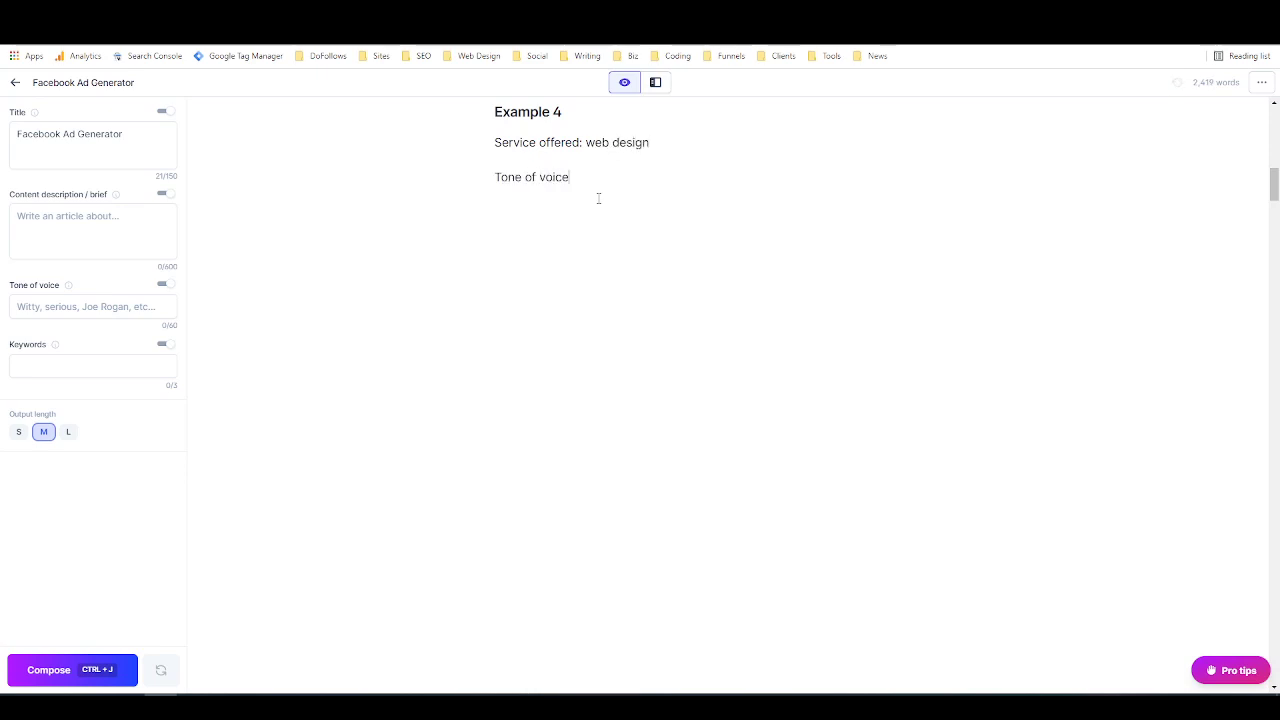
key("BackSpace")
type(": co")
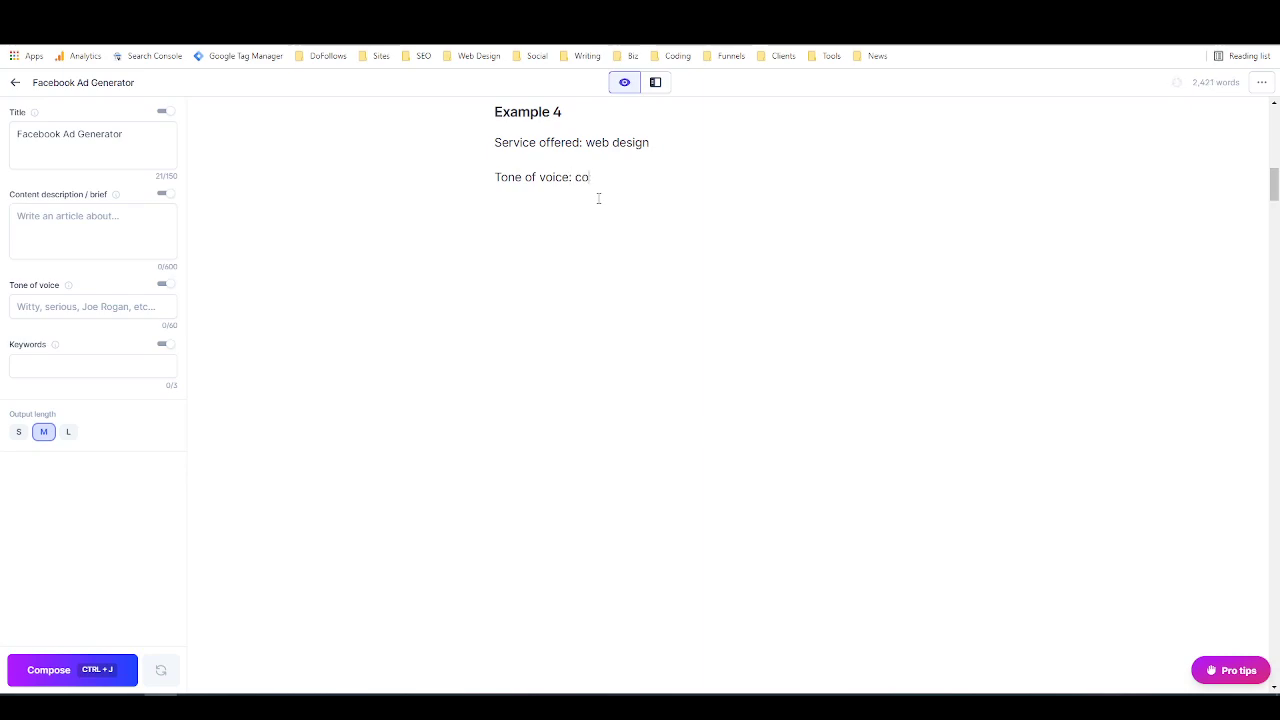
type("nfident")
Step: Following Example 3's layout, add the empty labels "Target audience:", "CTA:" and "Post content:" on separate lines under Example 4's tone of voice
scroll(508, 204, "up", 4)
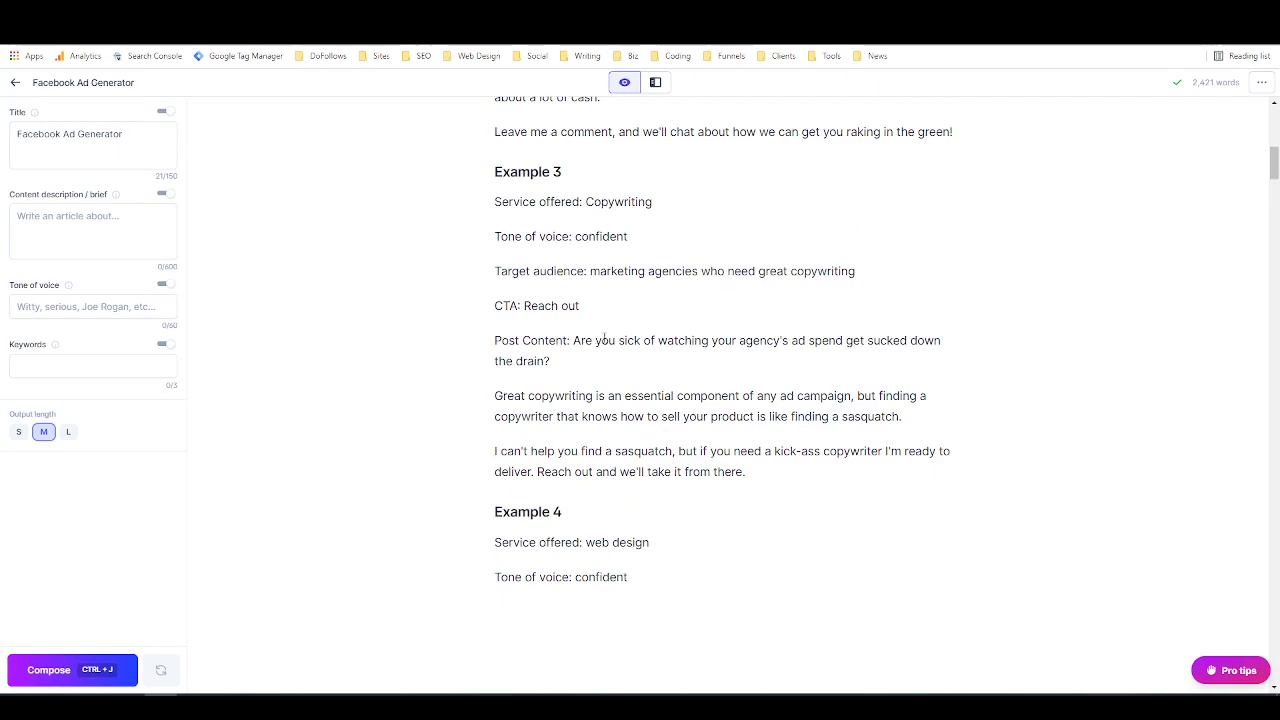
scroll(605, 340, "down", 2)
scroll(606, 341, "up", 5)
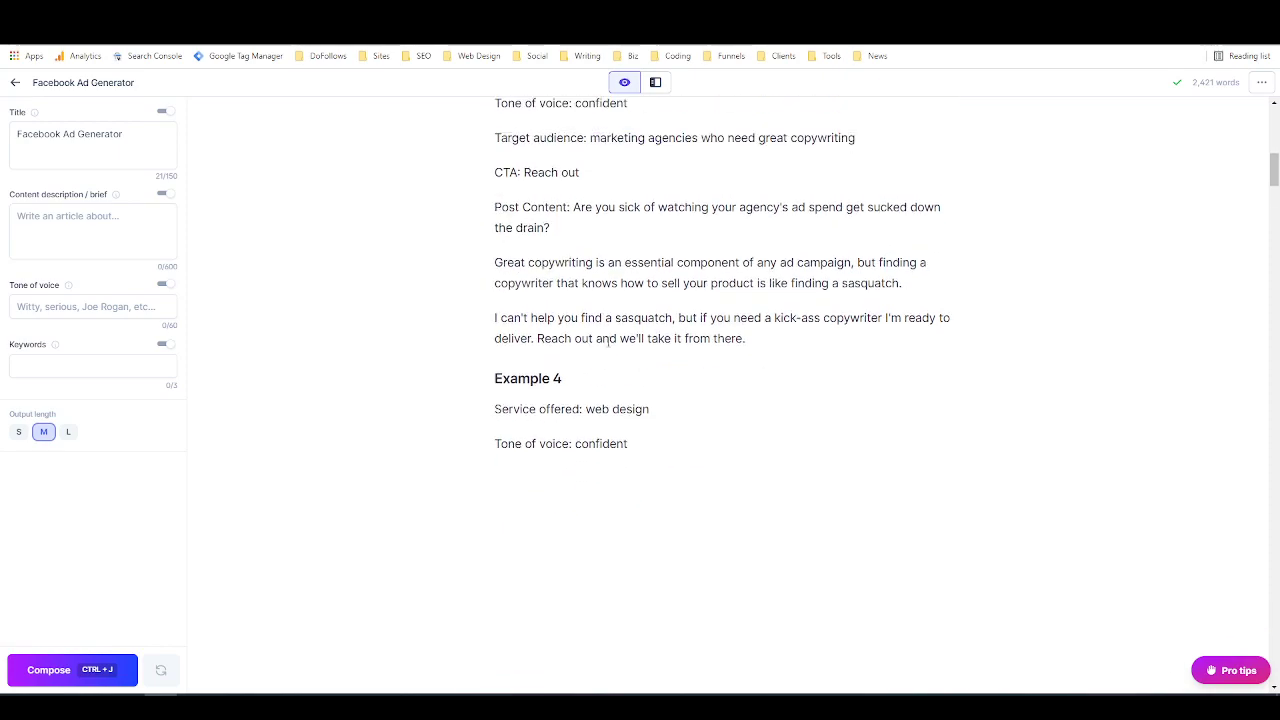
scroll(608, 342, "down", 3)
scroll(608, 341, "down", 1)
scroll(608, 341, "down", 2)
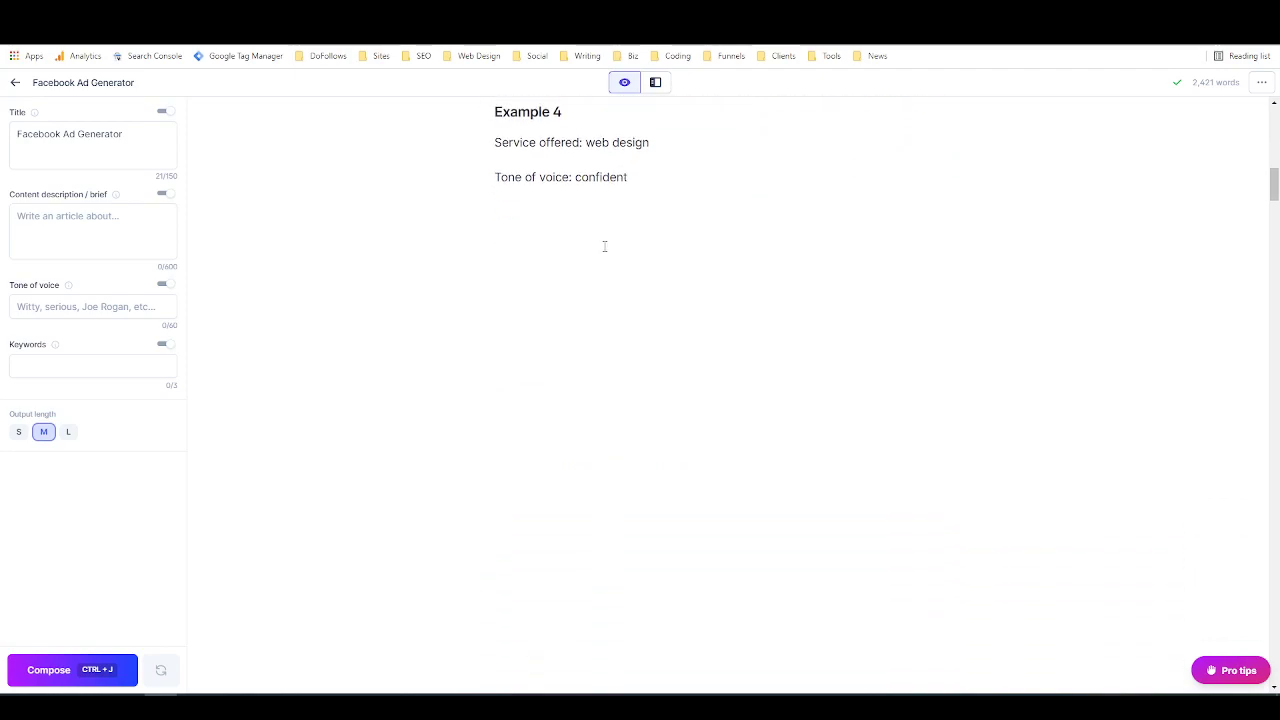
type("Target audience:")
key("Return")
type("CTA:")
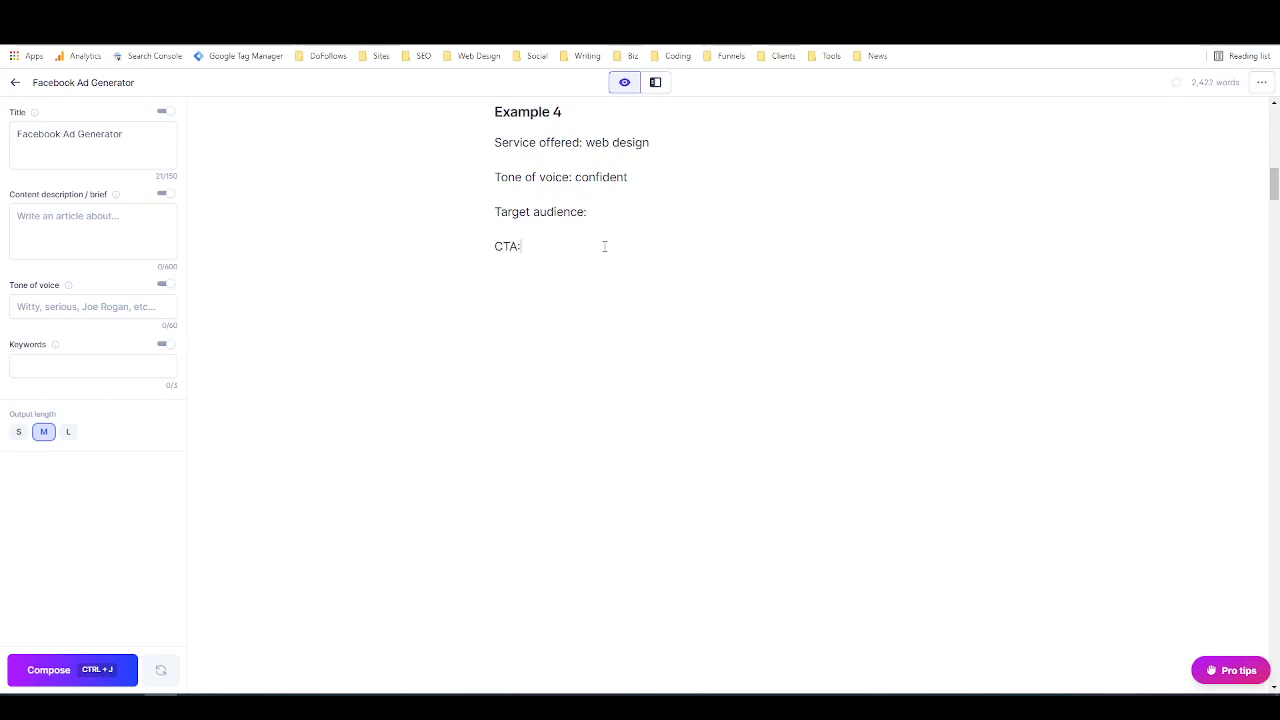
key("Return")
type("Post content:")
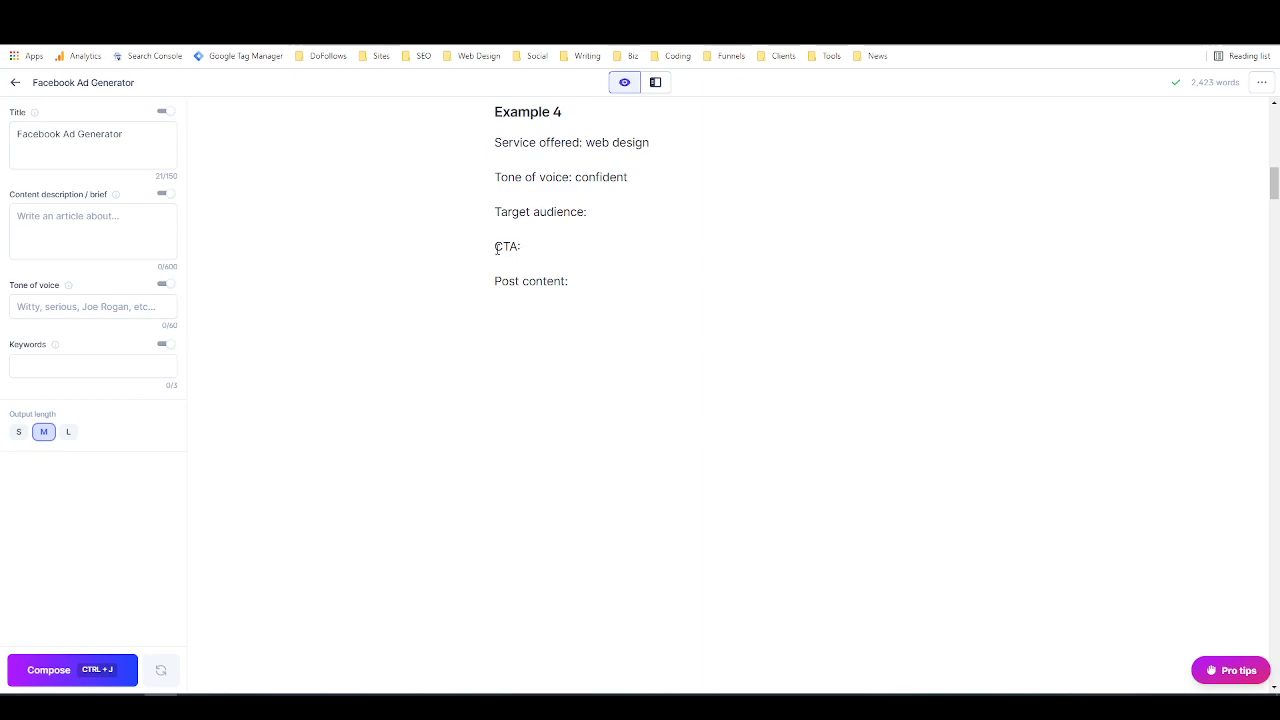
Step: Fill in Example 4's target audience as "restaurant owners" and its CTA as "Click the link"
type("restaurant owners  CTA:")
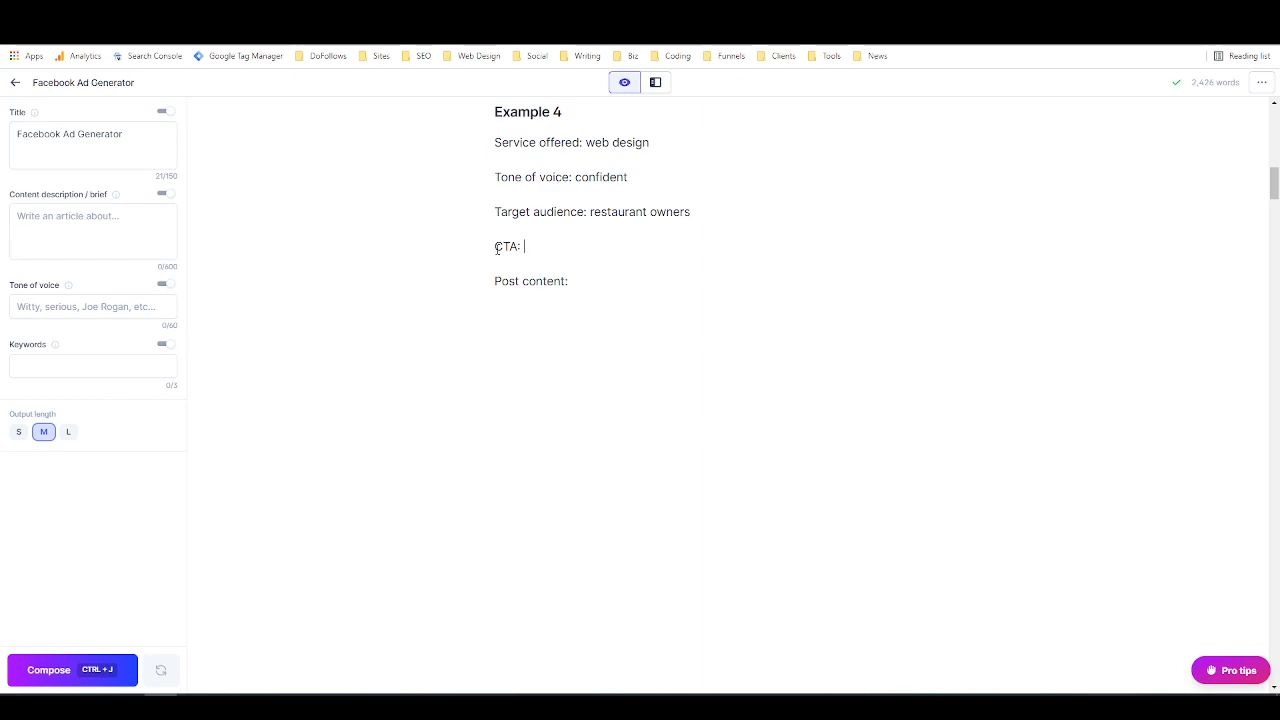
type(" Click the link")
Step: Set the output length to short and compose the AI text for Example 4's post content twice in succession
left_click(19, 434)
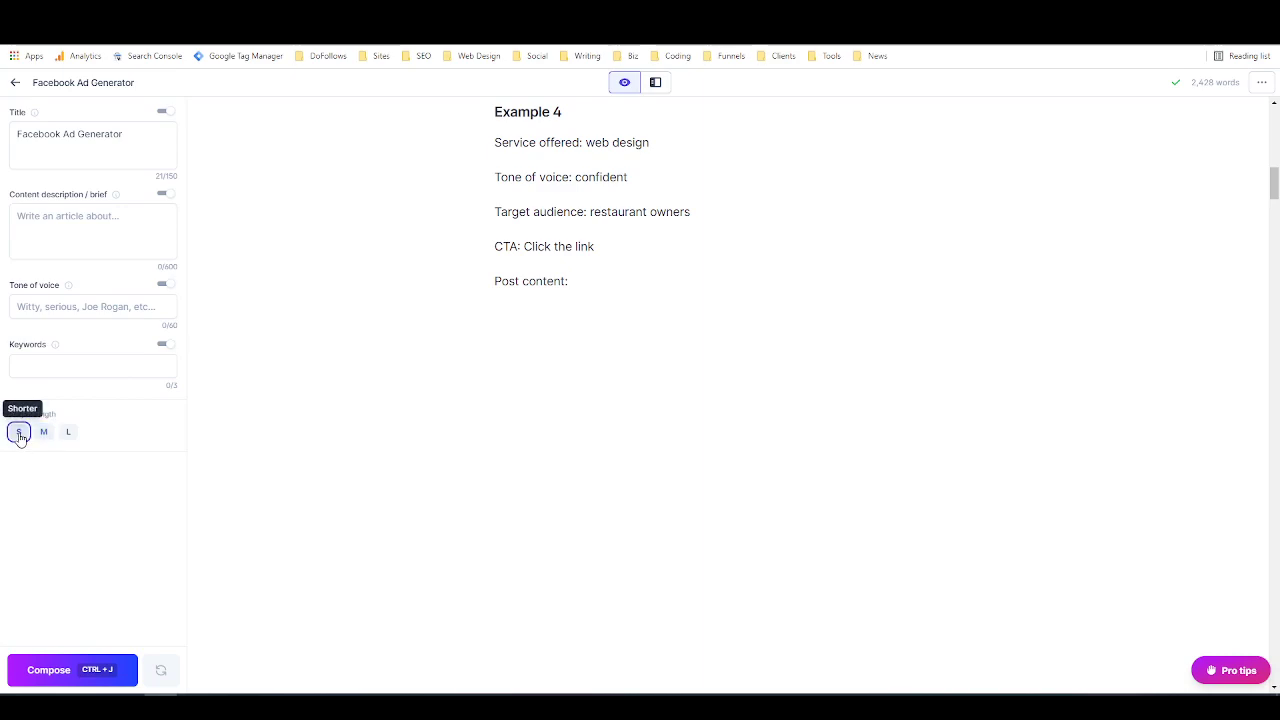
left_click(70, 665)
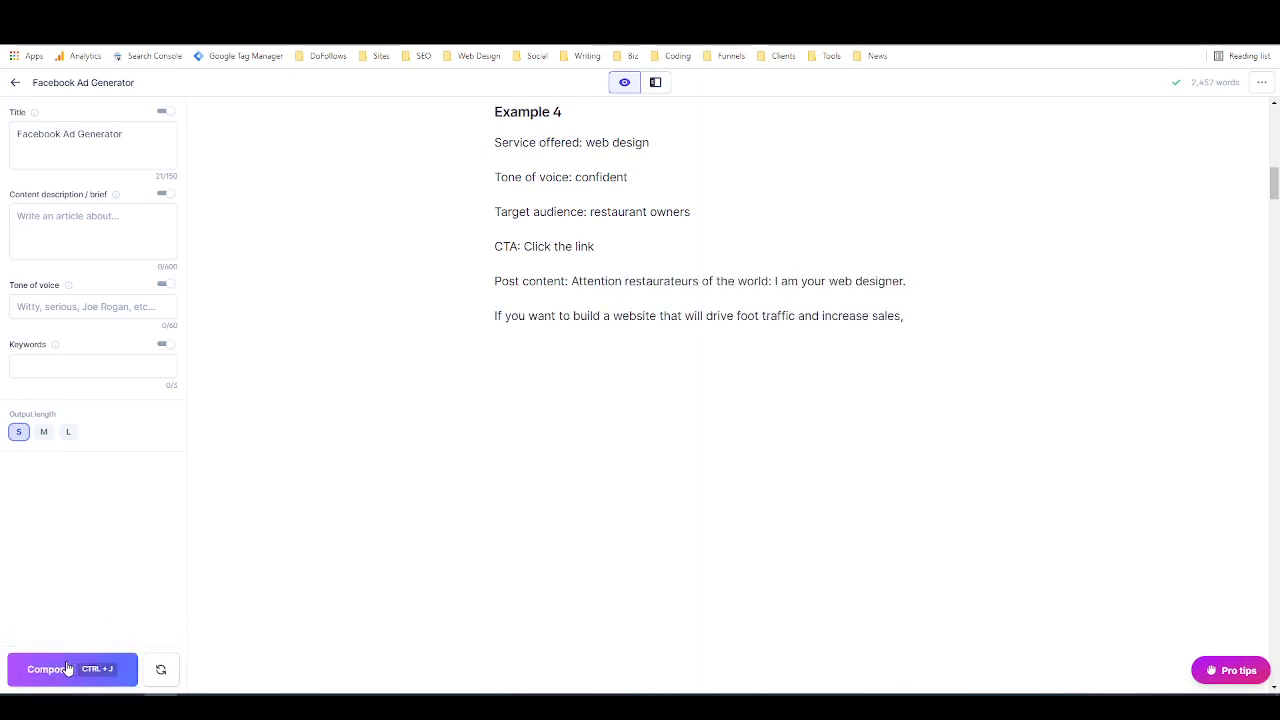
left_click(66, 664)
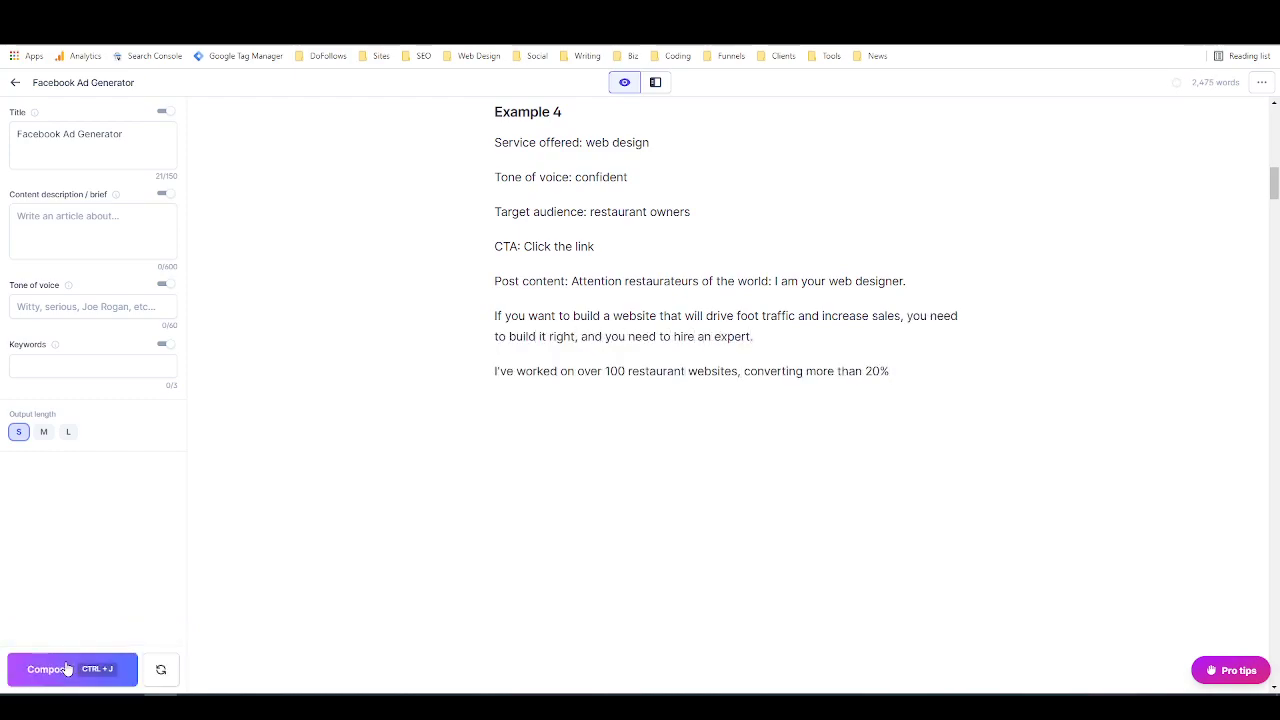
Step: Compose the rest of Example 4's post content, end its last sentence with a period, and check the generated figures
left_click(61, 664)
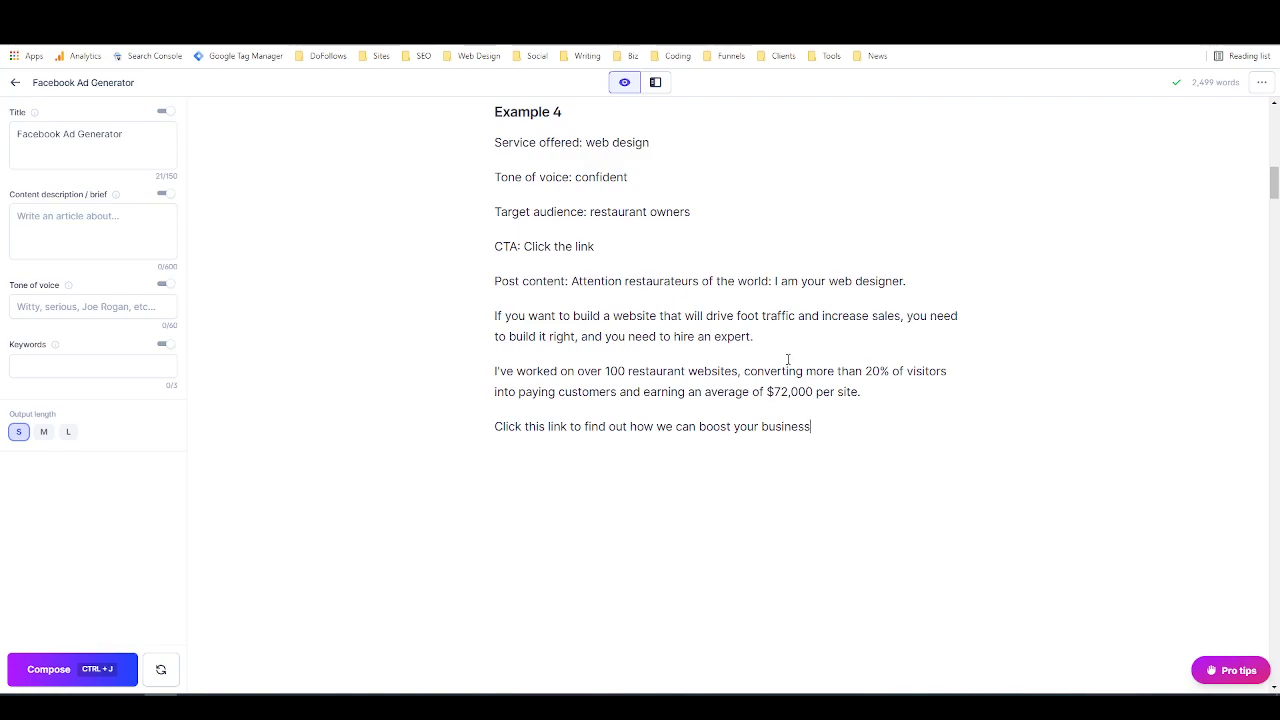
type(".")
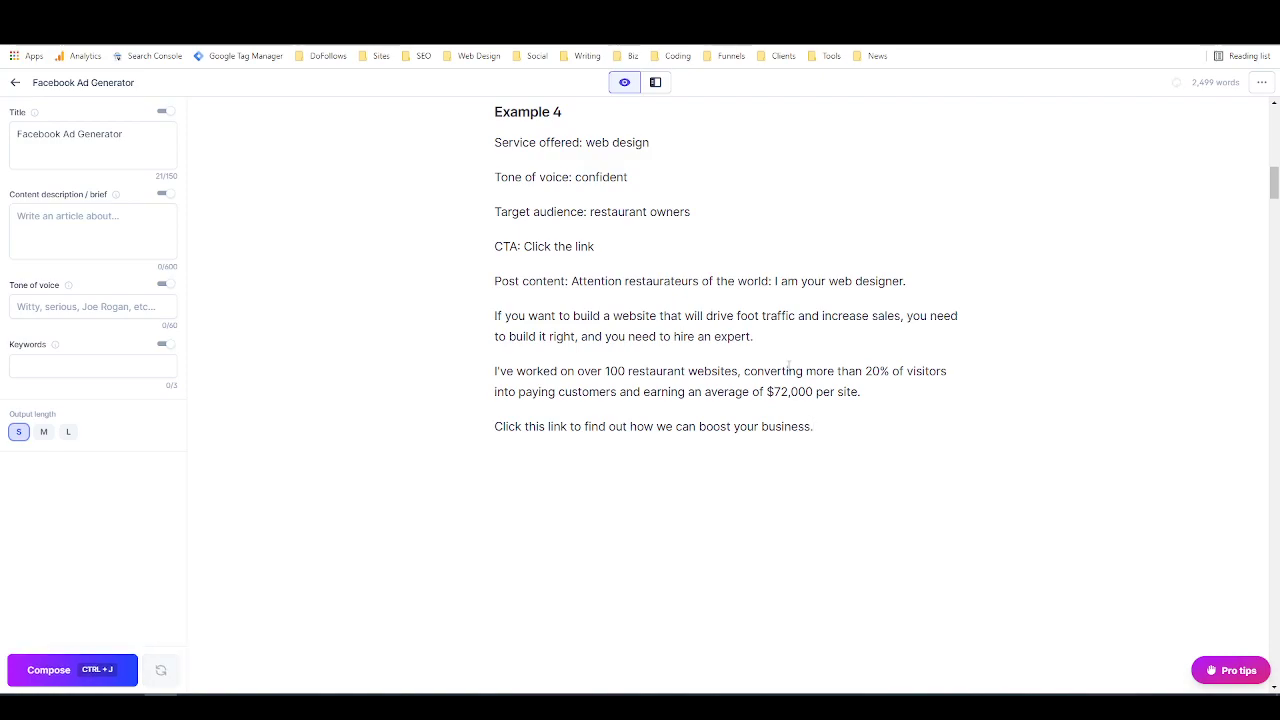
double_click(612, 371)
left_click_drag(767, 391, 803, 391)
left_click(812, 391)
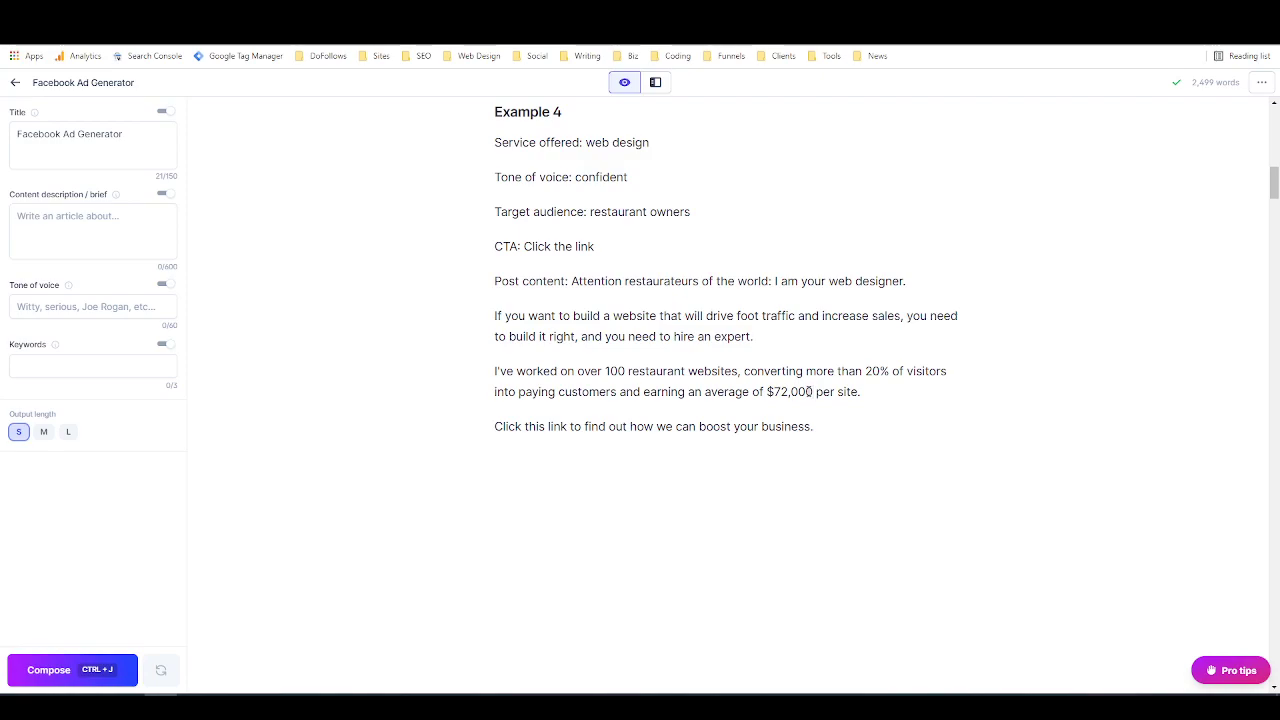
Step: Delete the generated text after Example 4's "Post content:" label and change its CTA to "Send us a message"
left_click_drag(818, 430, 477, 286)
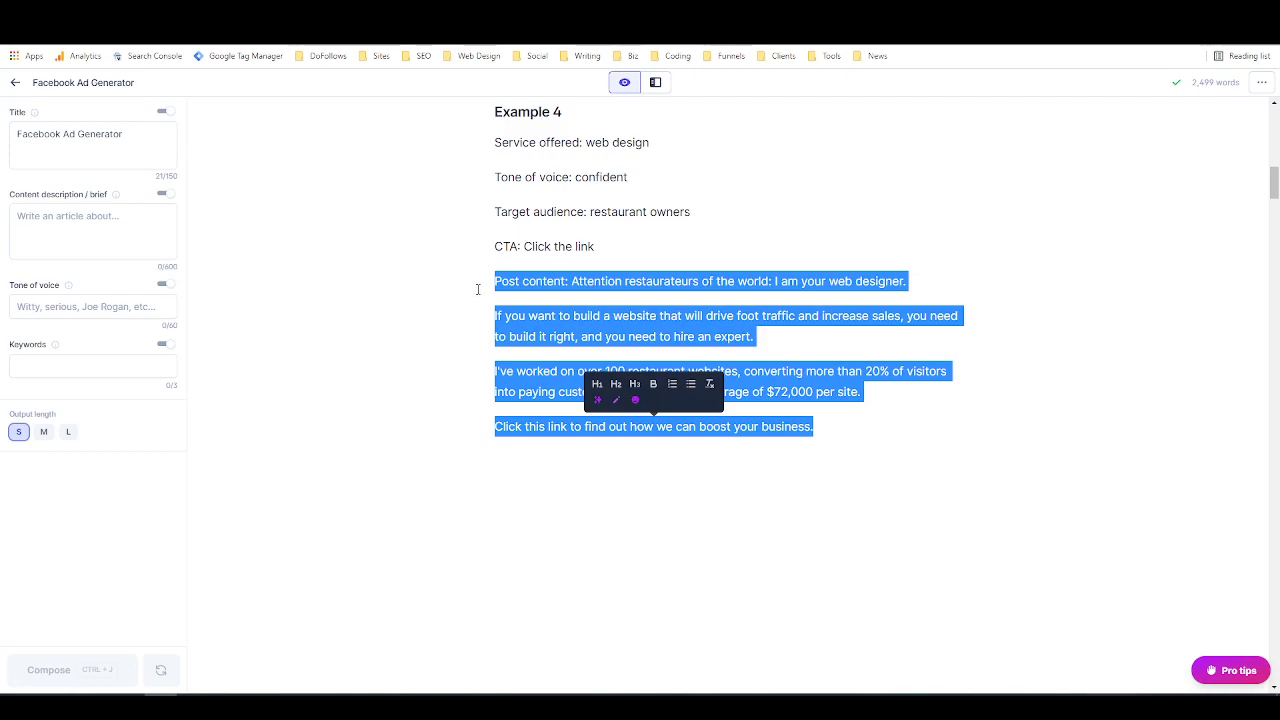
left_click(477, 286)
left_click_drag(574, 285, 815, 428)
key("BackSpace")
left_click_drag(594, 246, 525, 249)
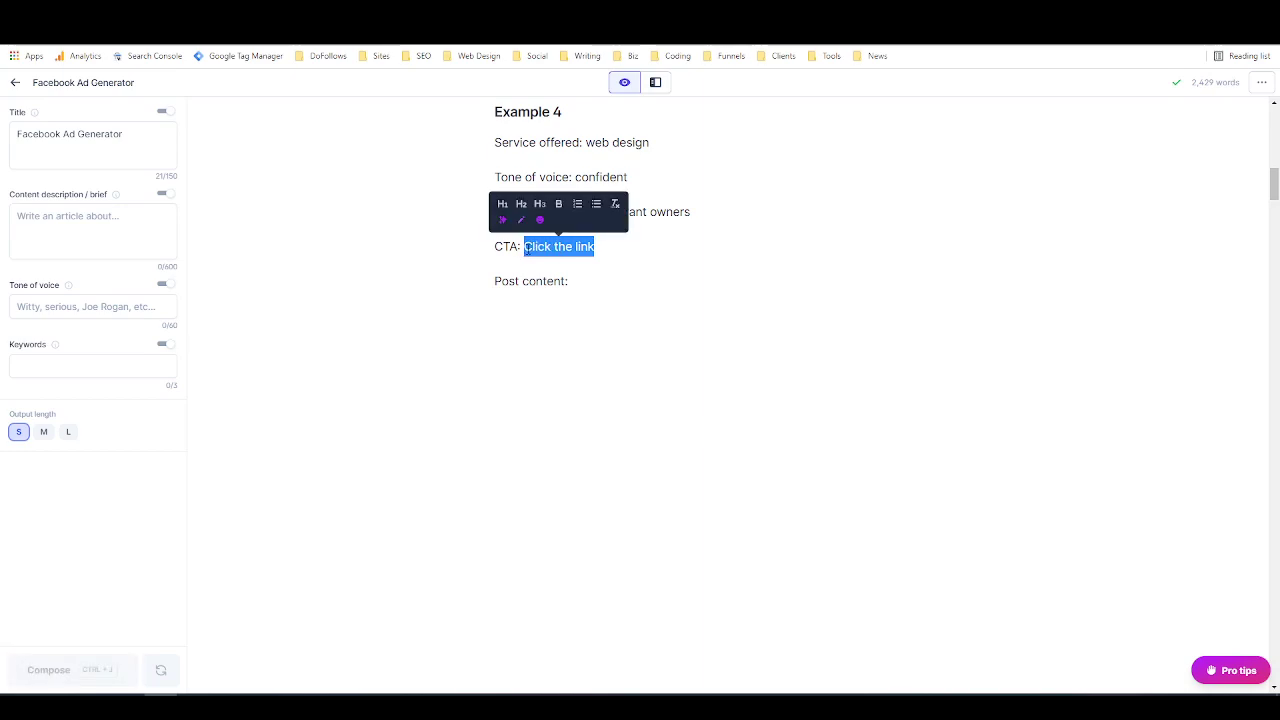
type("Send u")
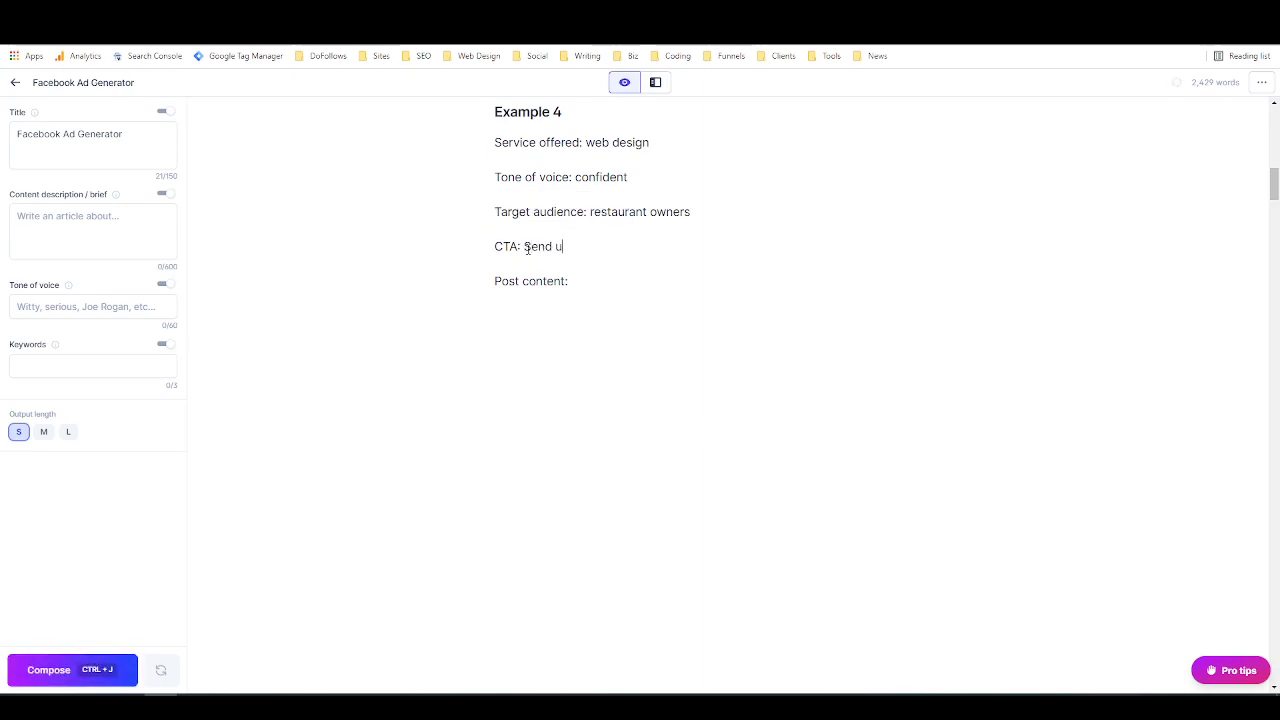
type("s a message")
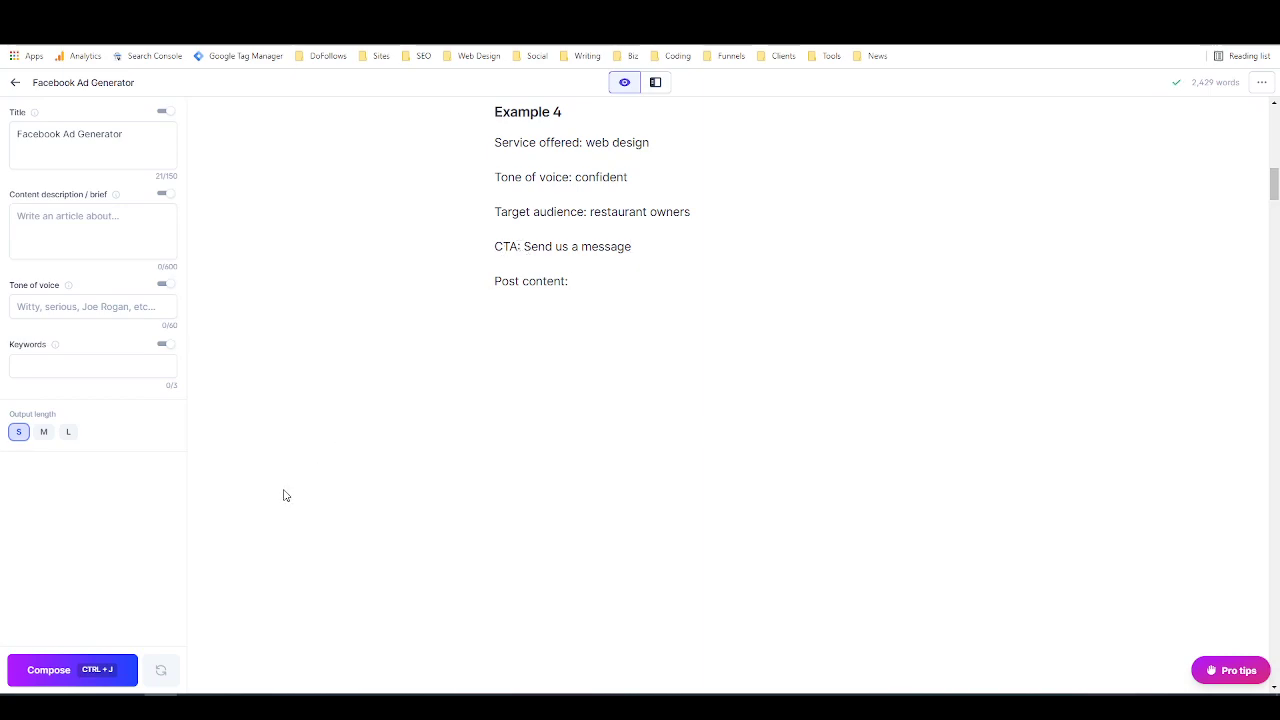
Step: Compose Example 4's post content in three successive runs and delete the surplus text generated below the closing line
left_click(70, 669)
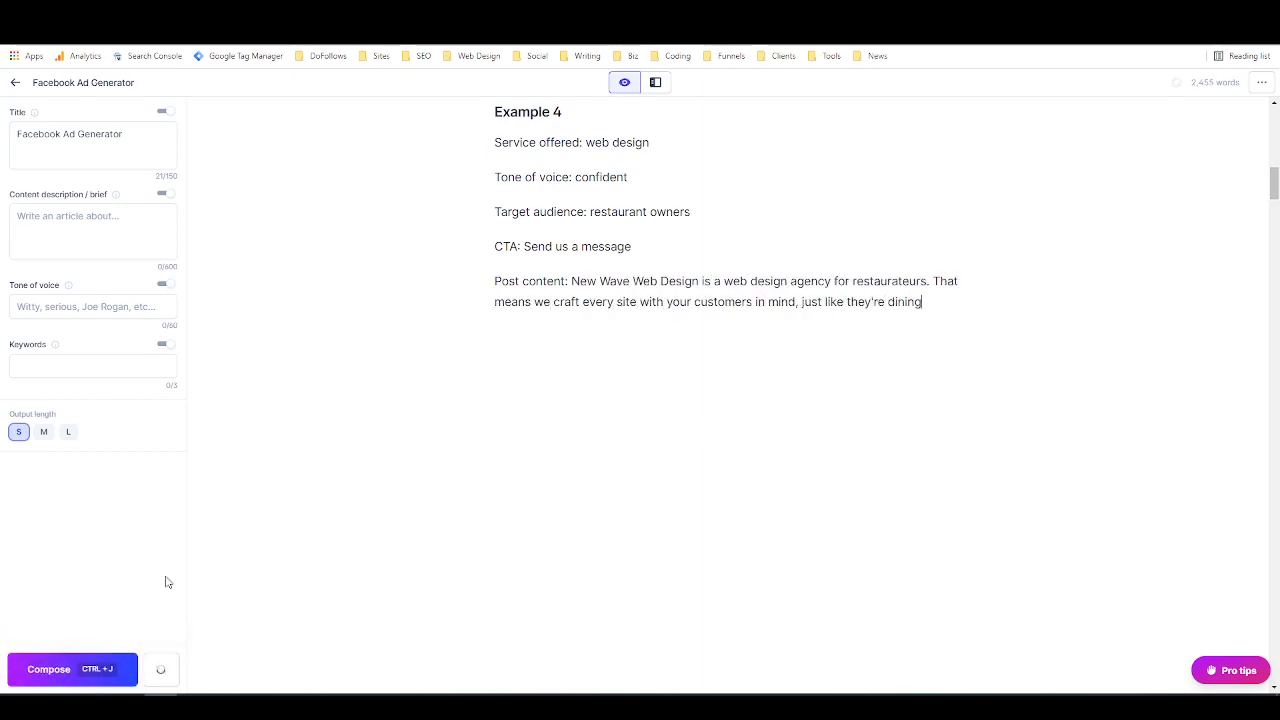
left_click(65, 664)
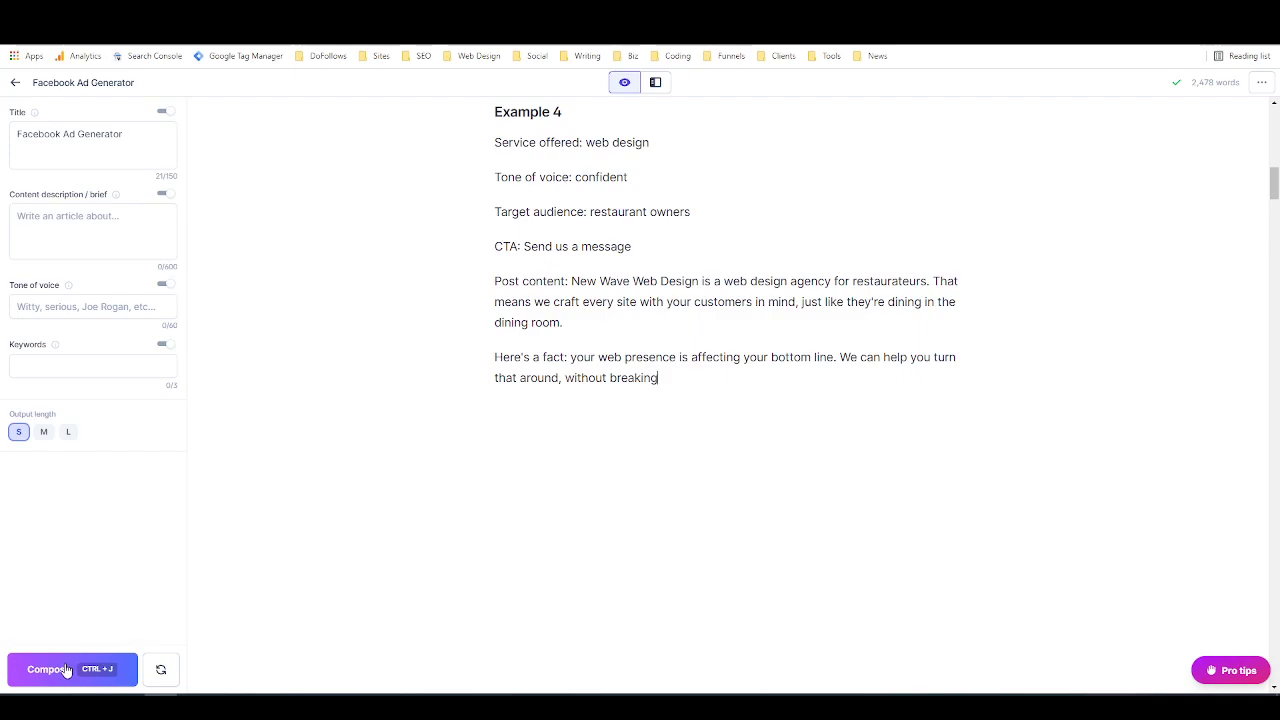
left_click(65, 670)
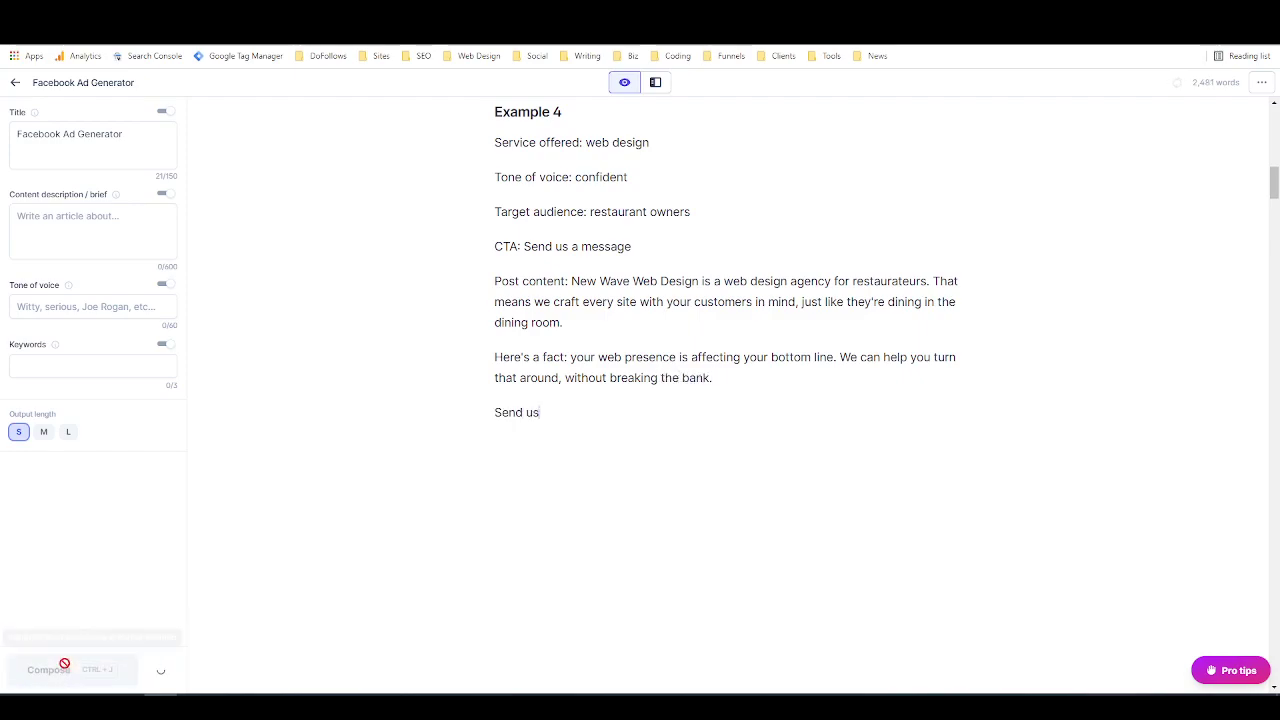
left_click_drag(689, 482, 460, 460)
key("BackSpace")
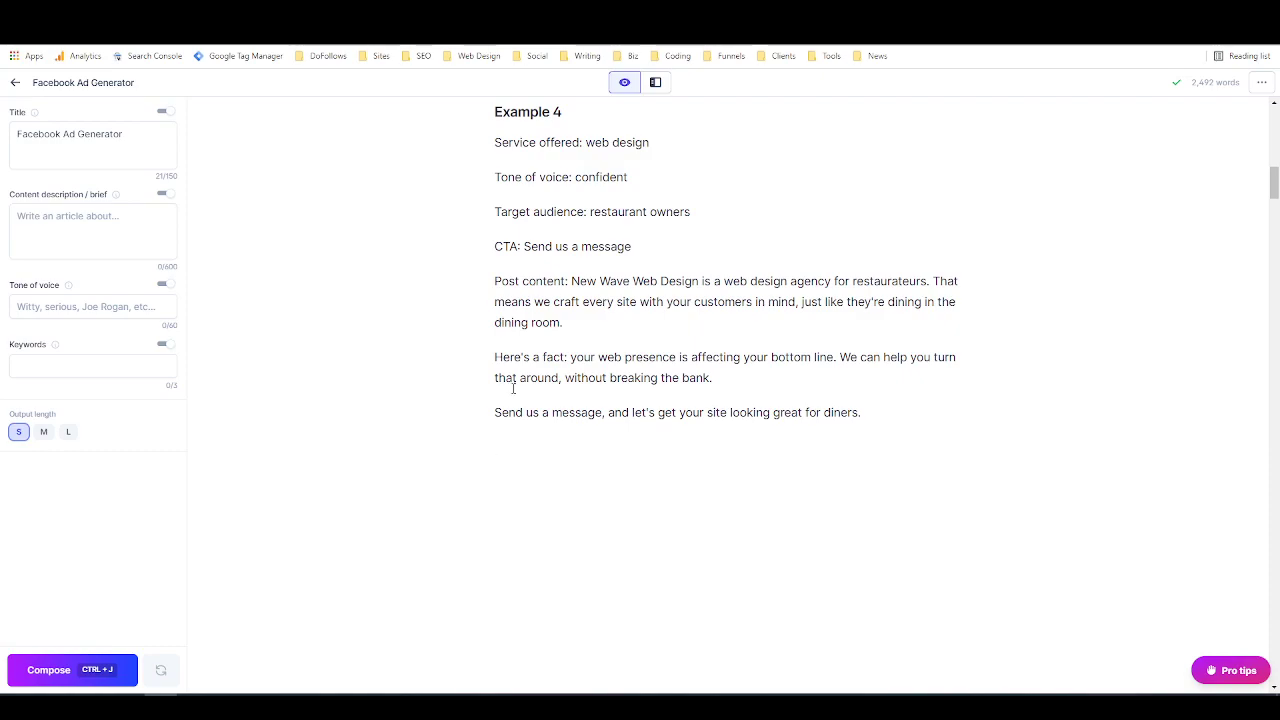
Step: Replace Example 4's generated post content with the command "Complete example 4" on the line below the label and run it
left_click_drag(578, 177, 627, 177)
left_click(616, 206)
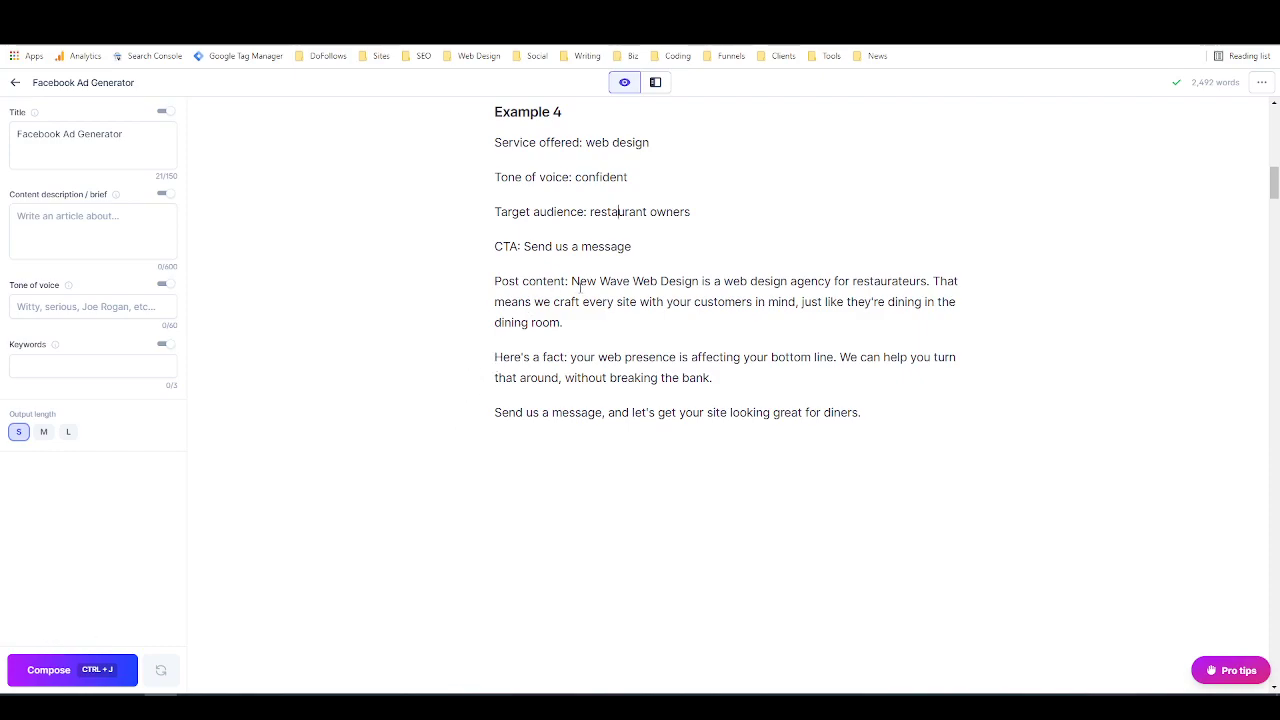
left_click_drag(572, 282, 878, 403)
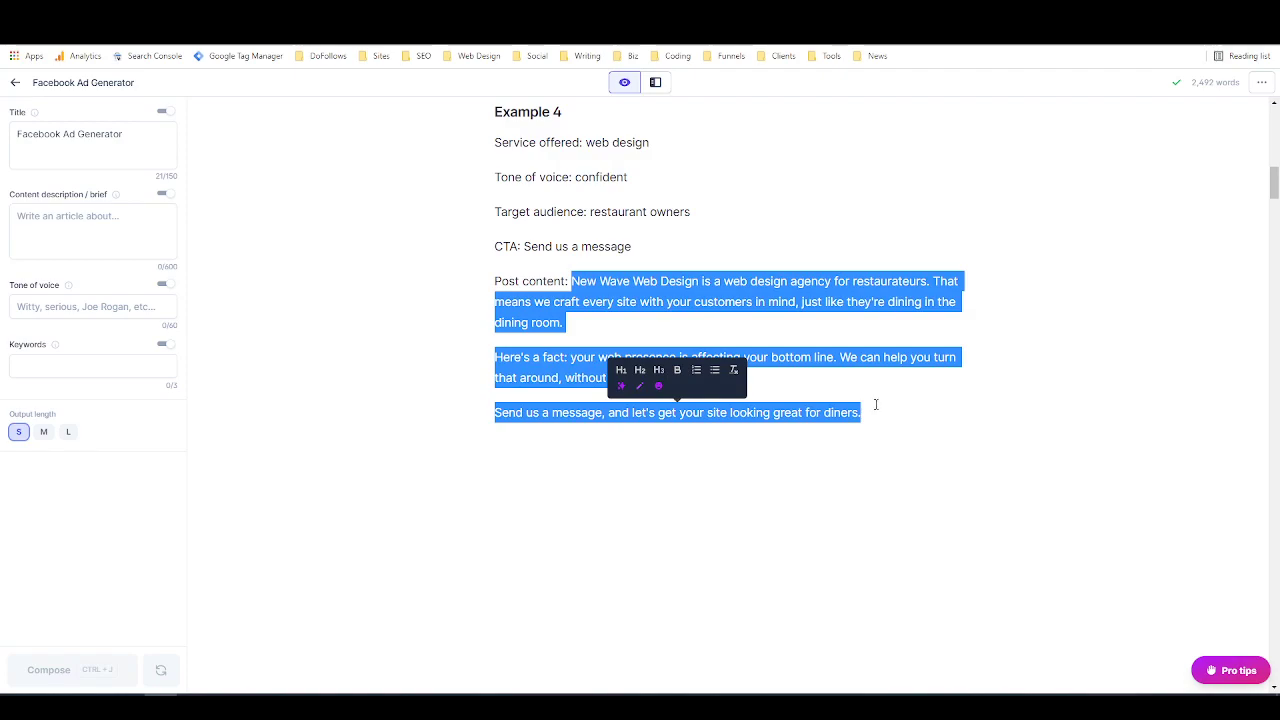
key("BackSpace")
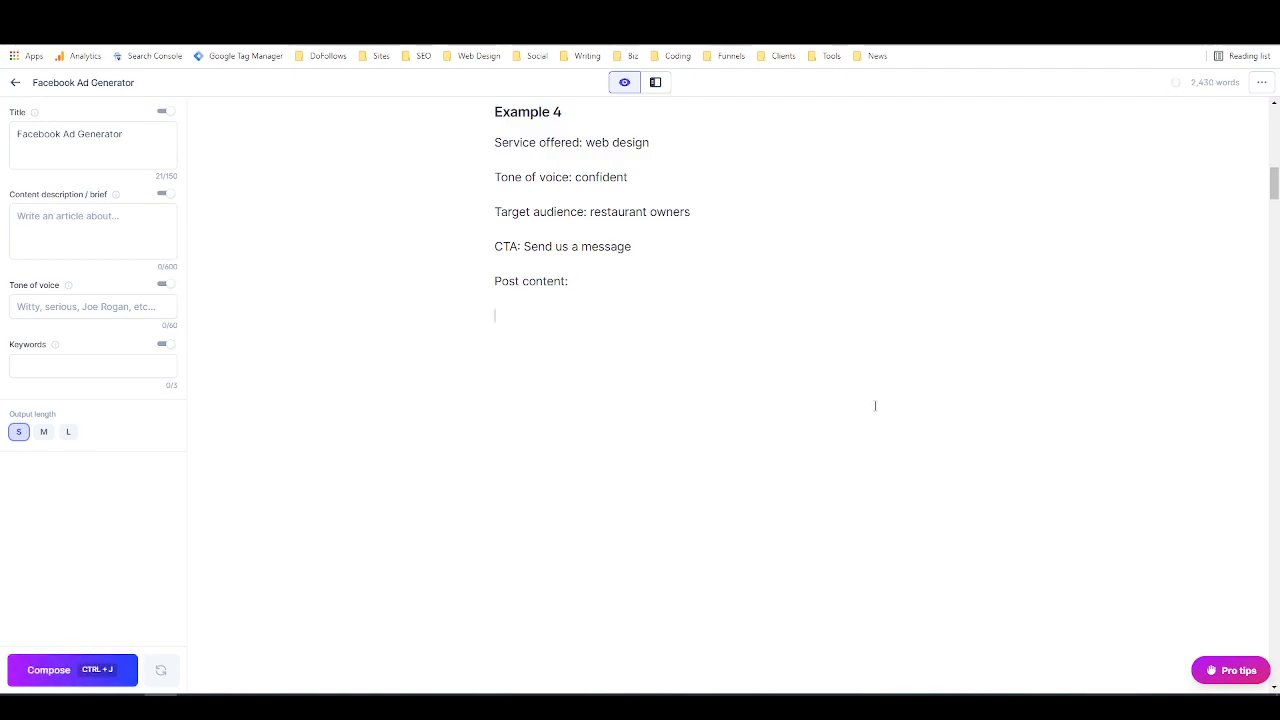
type("Complete example 4")
key("ctrl+Return")
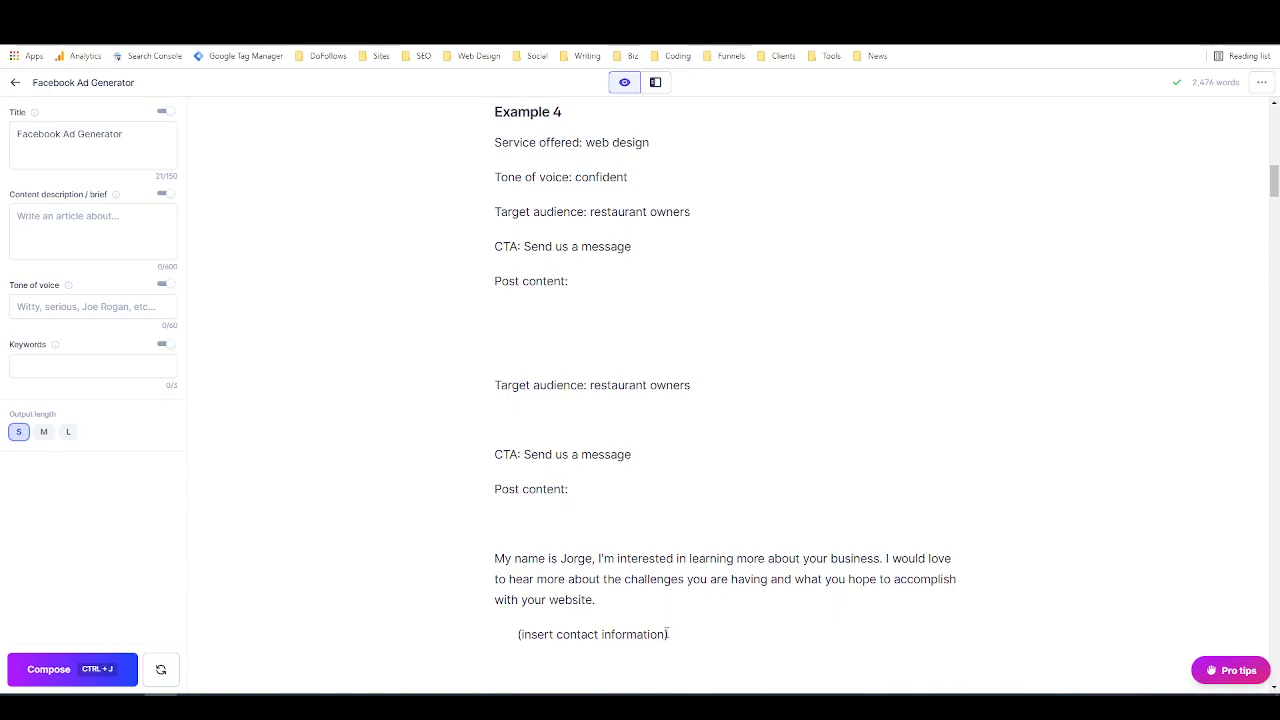
Step: Delete the command's output below Example 4, enter the command "Write example 4" in its place and run it
left_click_drag(706, 643, 458, 346)
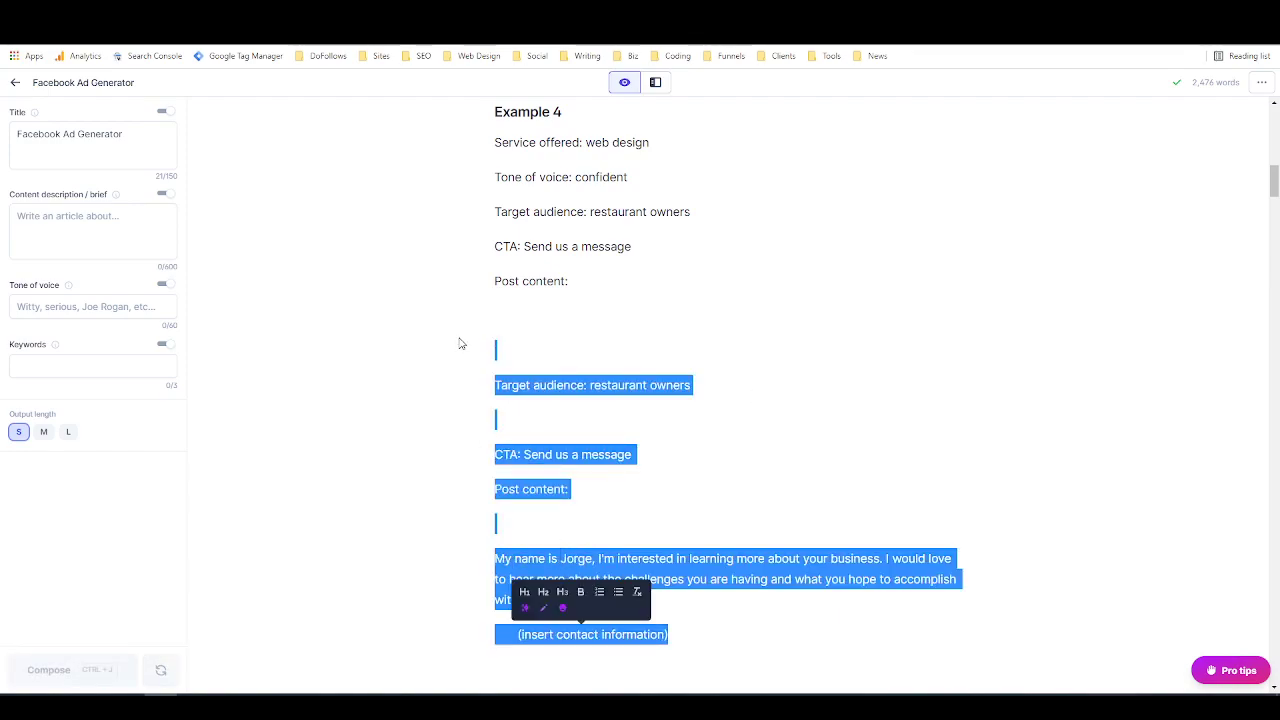
key("BackSpace")
type("Write example 4")
key("ctrl+j")
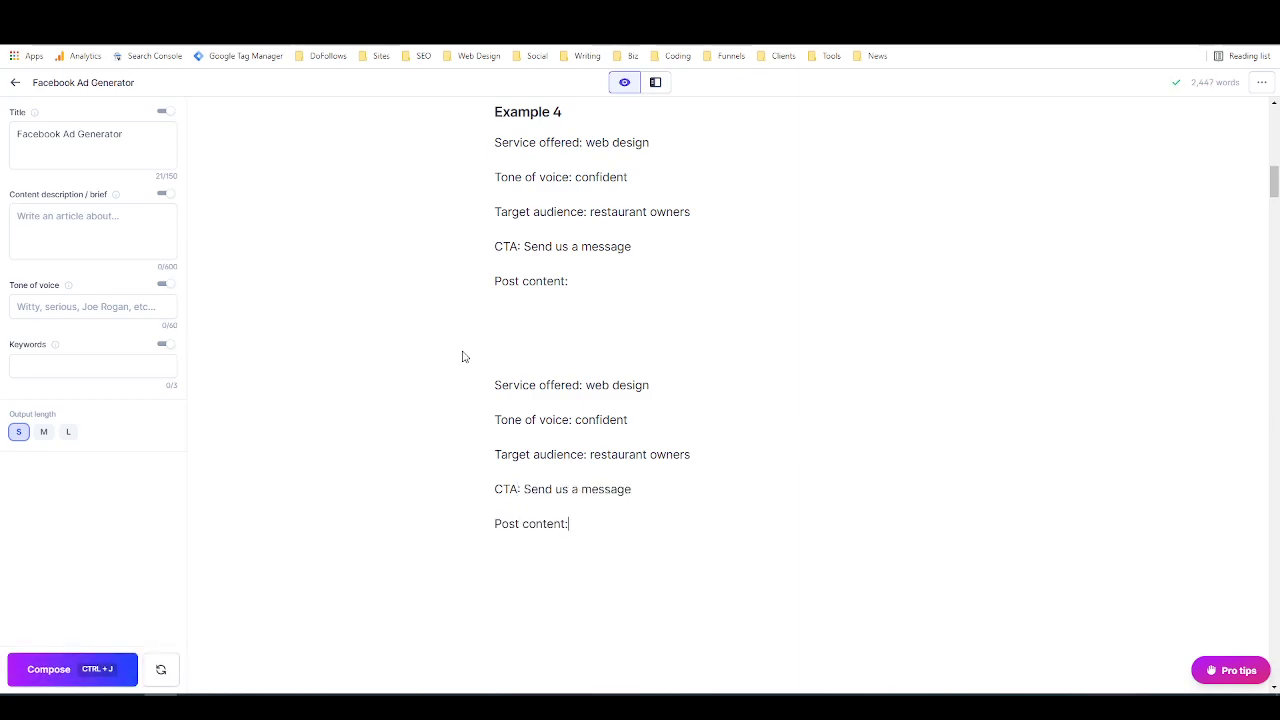
Step: Clear the repeated labels below Example 4, then compose its post content with the output length set to long
left_click_drag(591, 538, 486, 366)
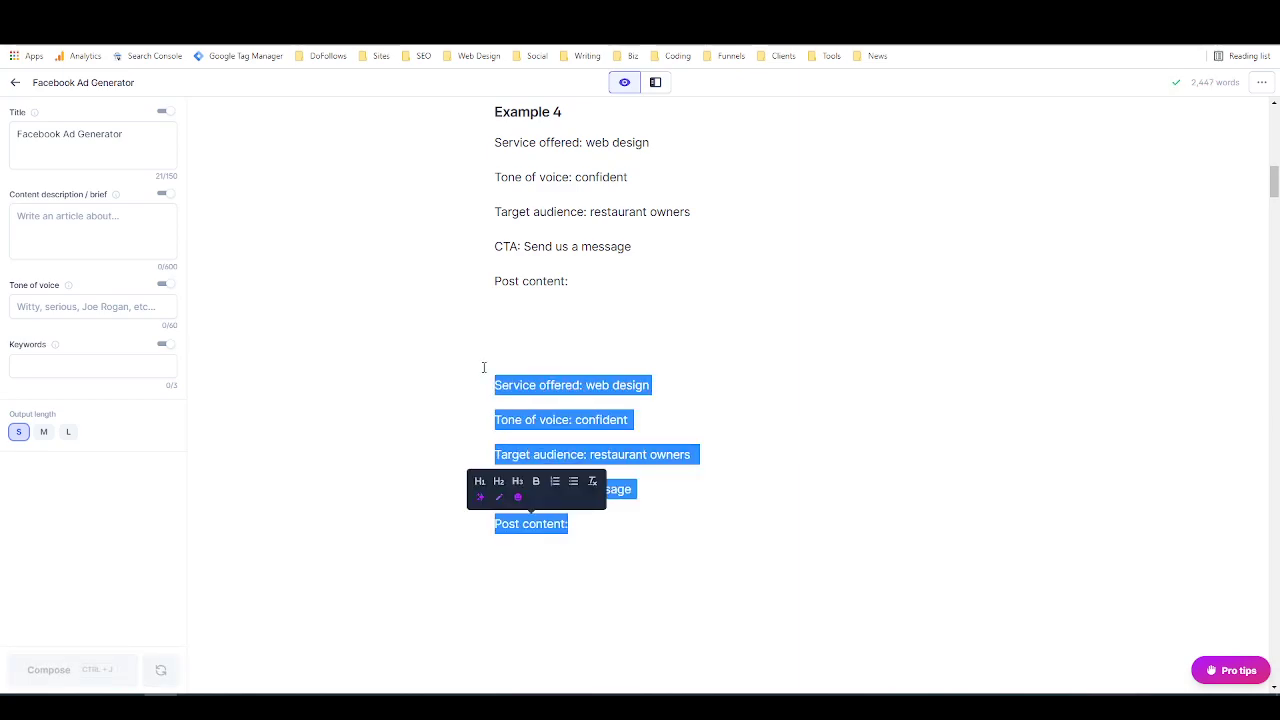
key("BackSpace")
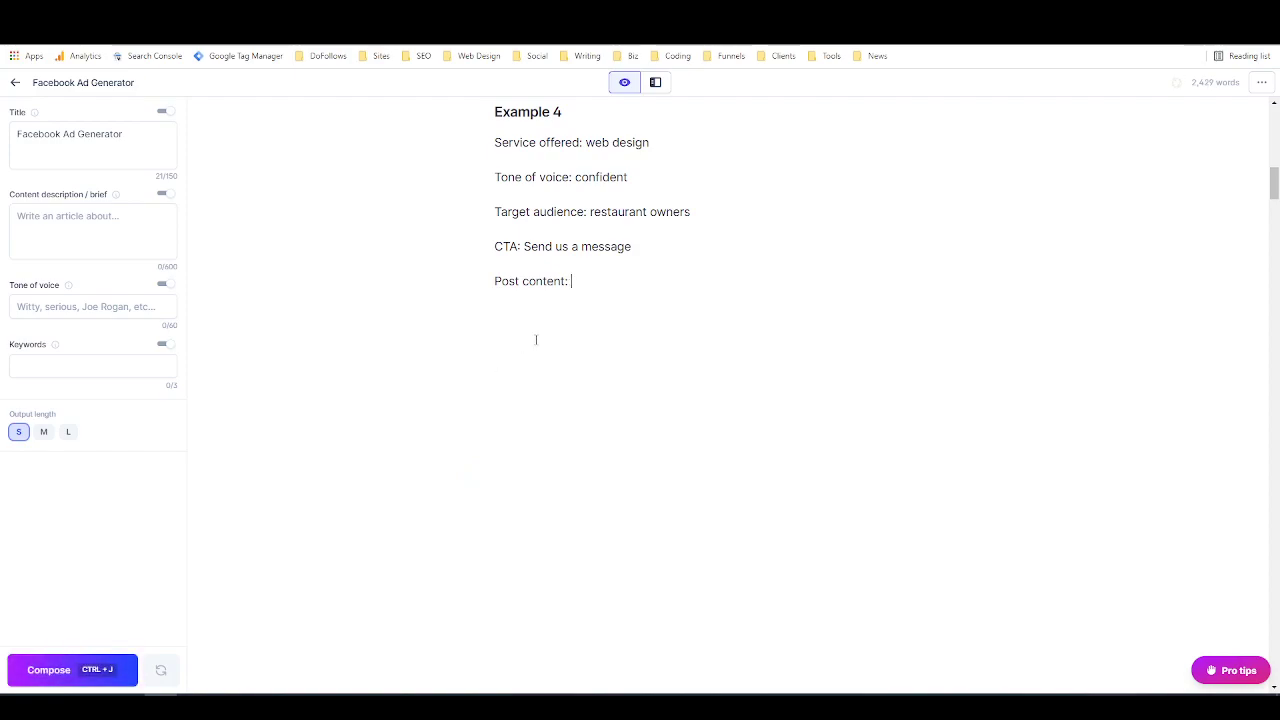
left_click(68, 432)
left_click(71, 666)
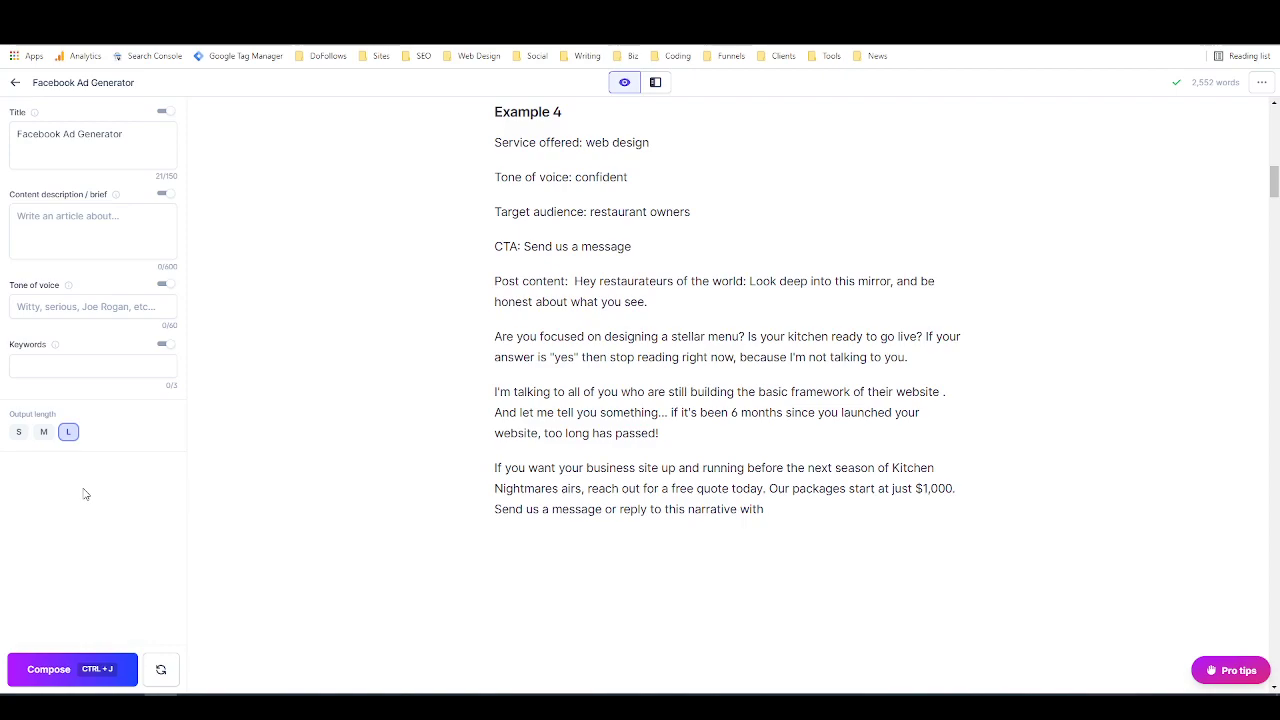
Step: Finish the ad's last sentence by composing at short output length, and delete the surplus Example 5 text below it
left_click(18, 431)
left_click(40, 669)
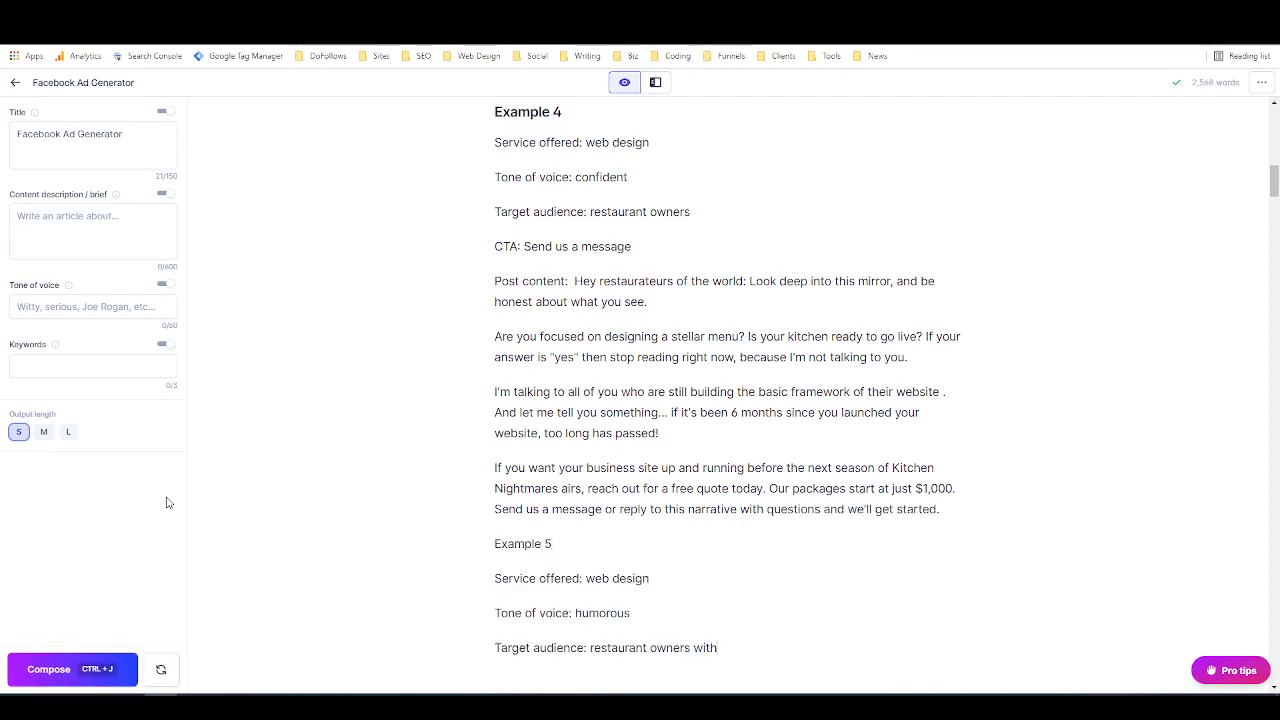
left_click_drag(754, 649, 484, 524)
key("BackSpace")
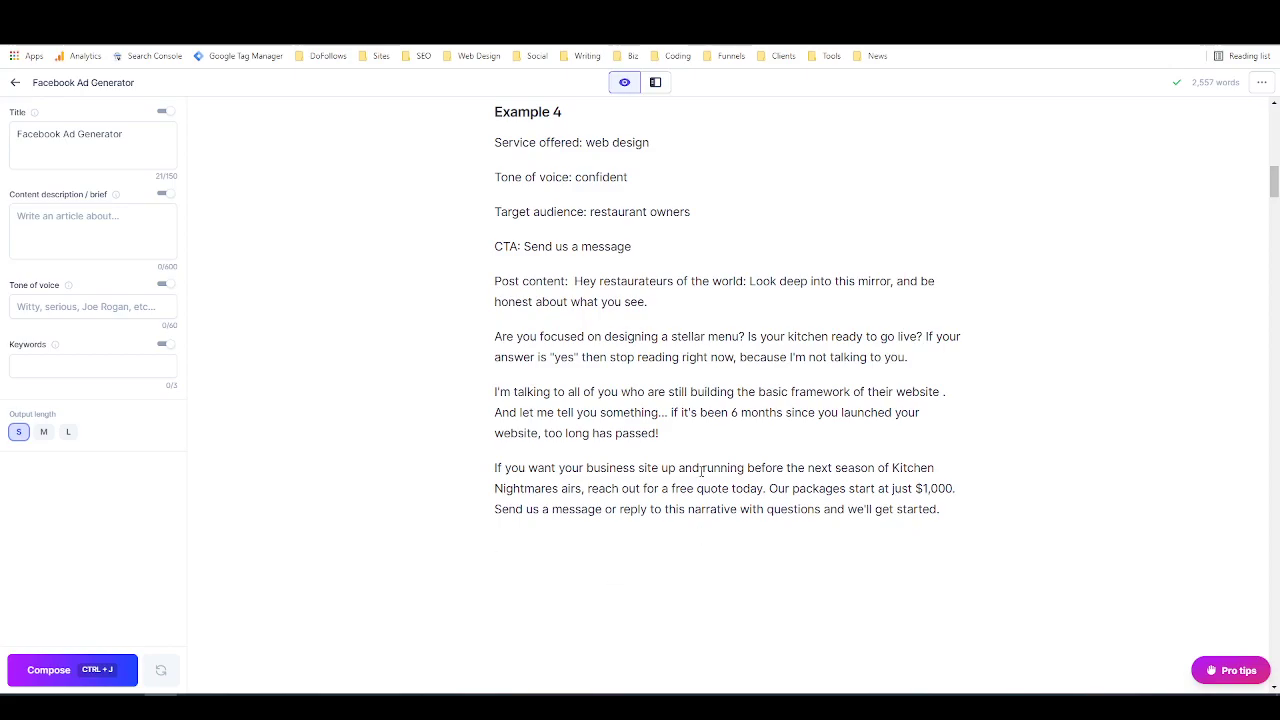
scroll(701, 470, "up", 10)
scroll(701, 476, "down", 4)
scroll(701, 476, "down", 10)
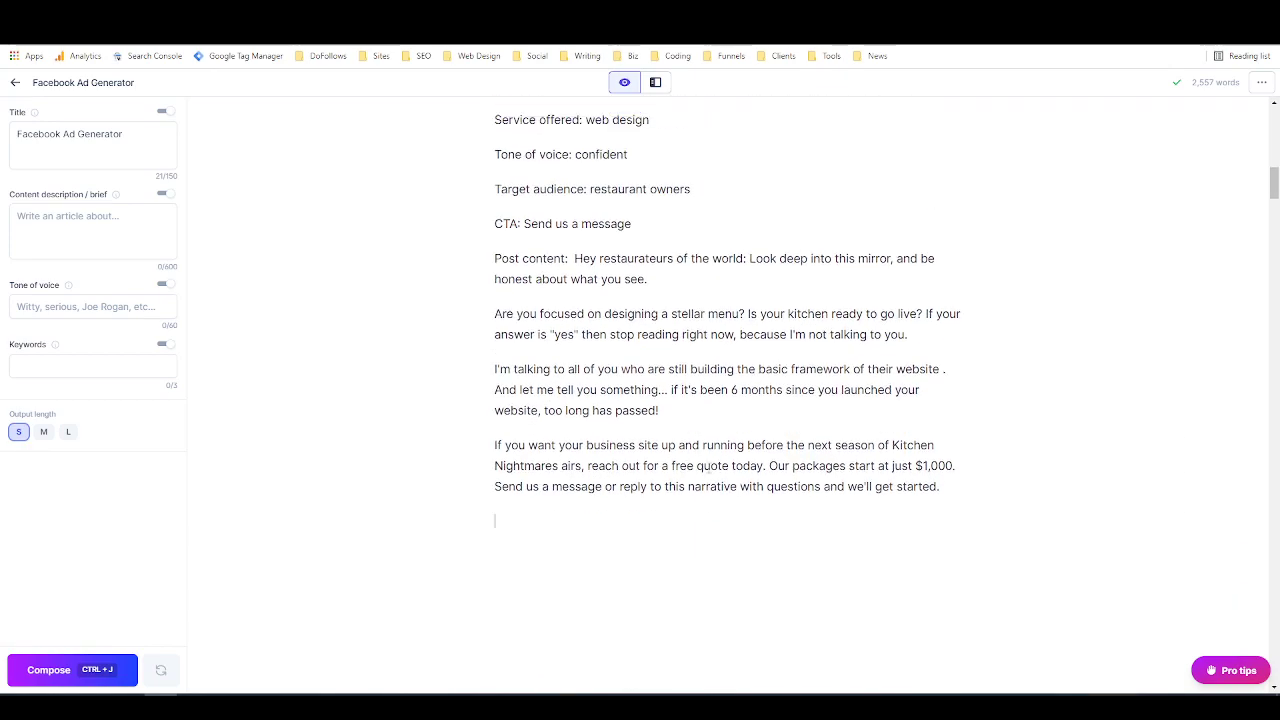